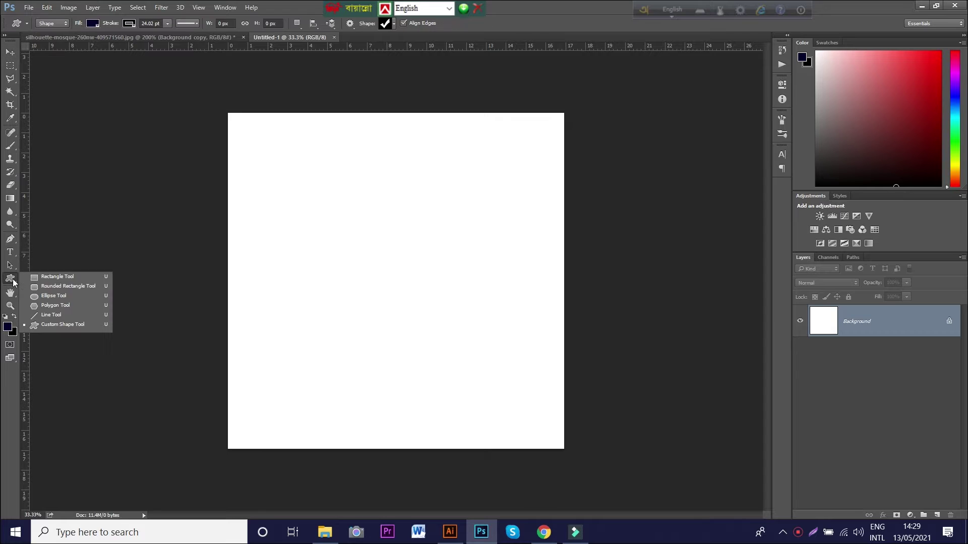
Draw a rectangle about 2001 × 2003 px covering the whole canvas and remove its stroke.
click(56, 279)
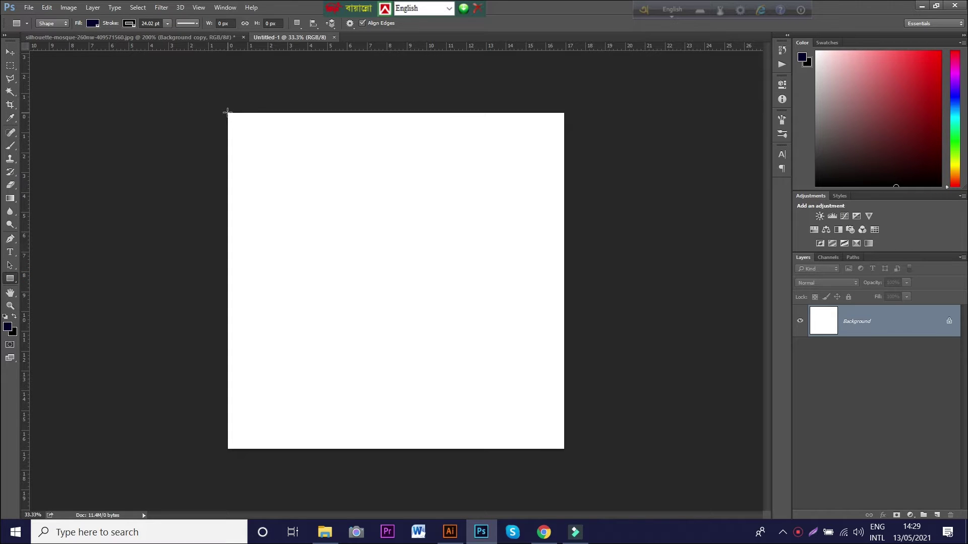
drag(228, 112, 563, 449)
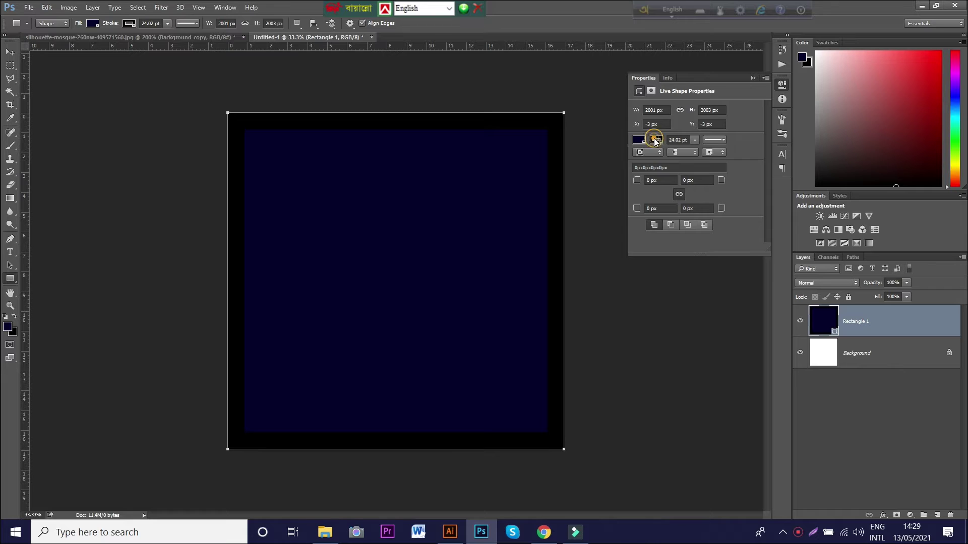
click(655, 140)
click(751, 78)
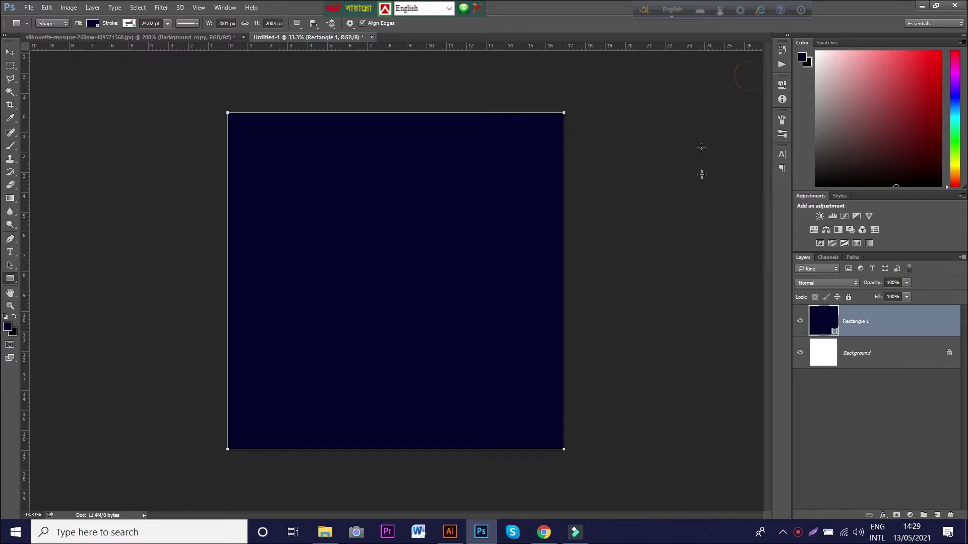
Change the rectangle's fill to a slightly darker navy blue.
double_click(823, 323)
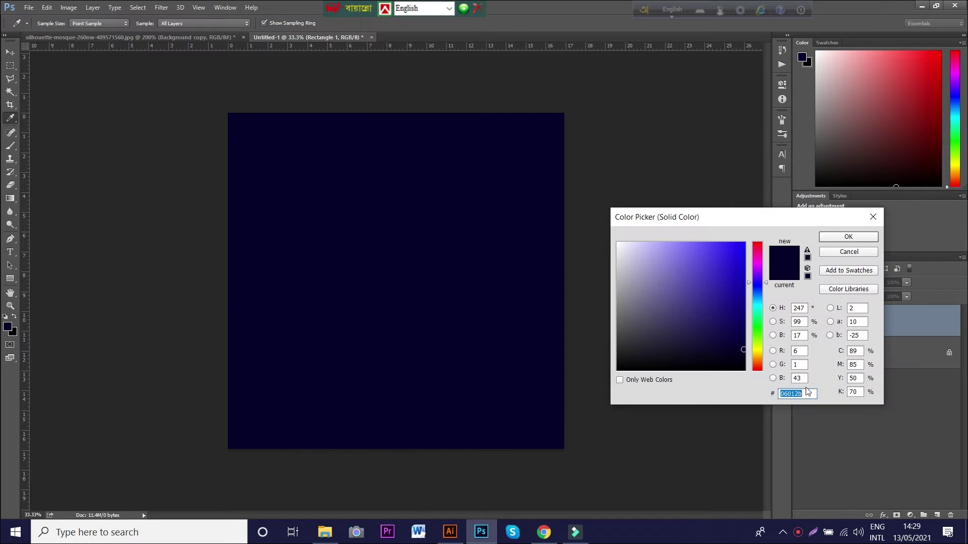
click(743, 352)
click(846, 237)
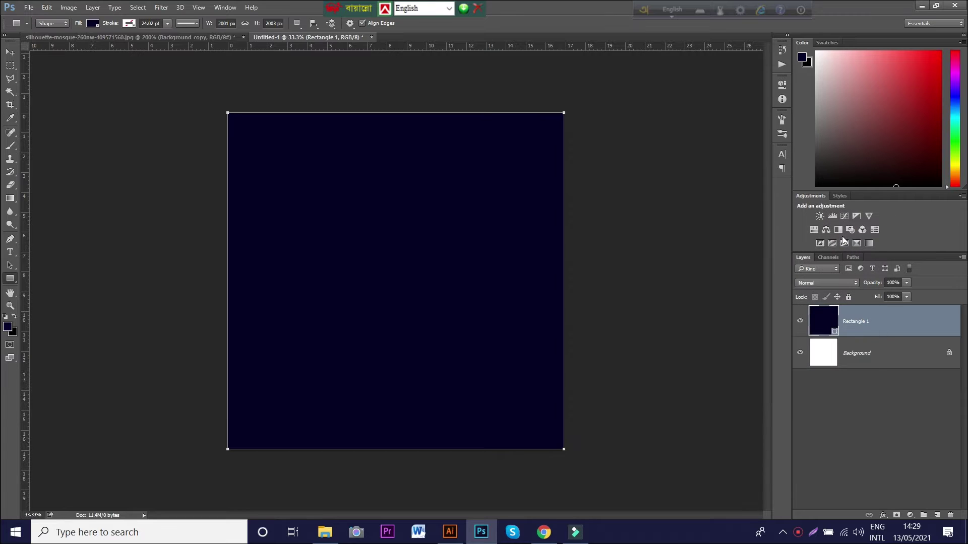
Copy the black mosque cutout from the silhouette-mosque document into the Untitled-1 document.
click(88, 37)
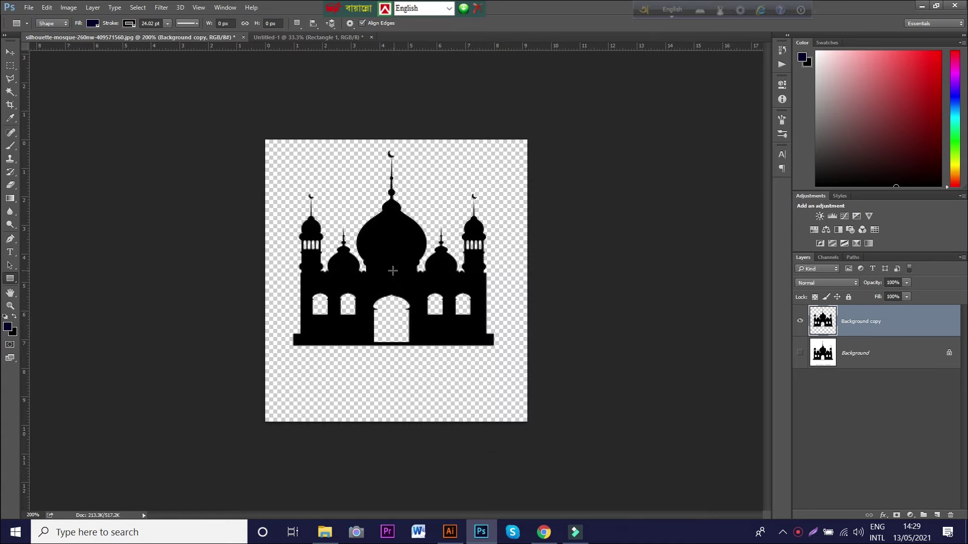
click(14, 52)
drag(418, 276, 456, 348)
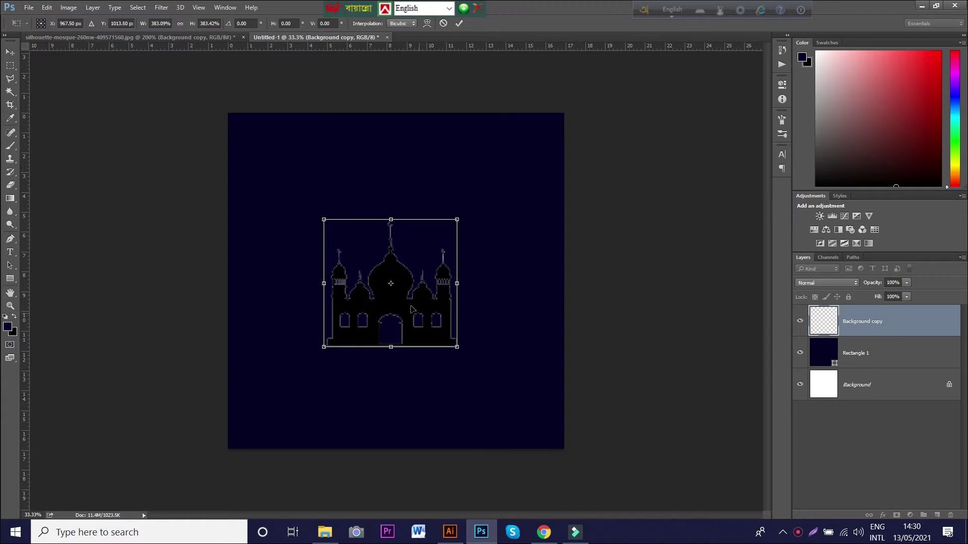
Move the mosque up to the horizontal middle of the canvas, scale it to about 481%, and apply the transform.
drag(411, 308, 425, 281)
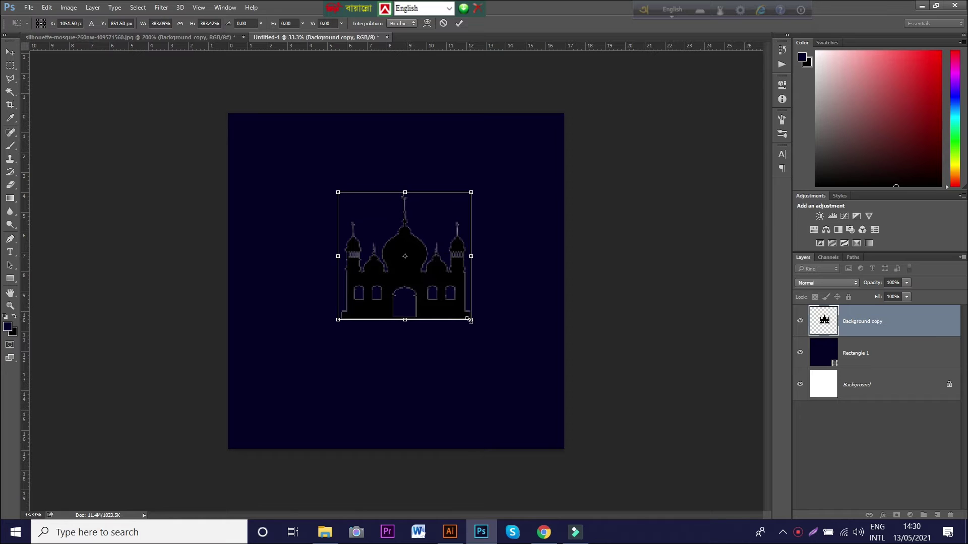
drag(470, 319, 491, 339)
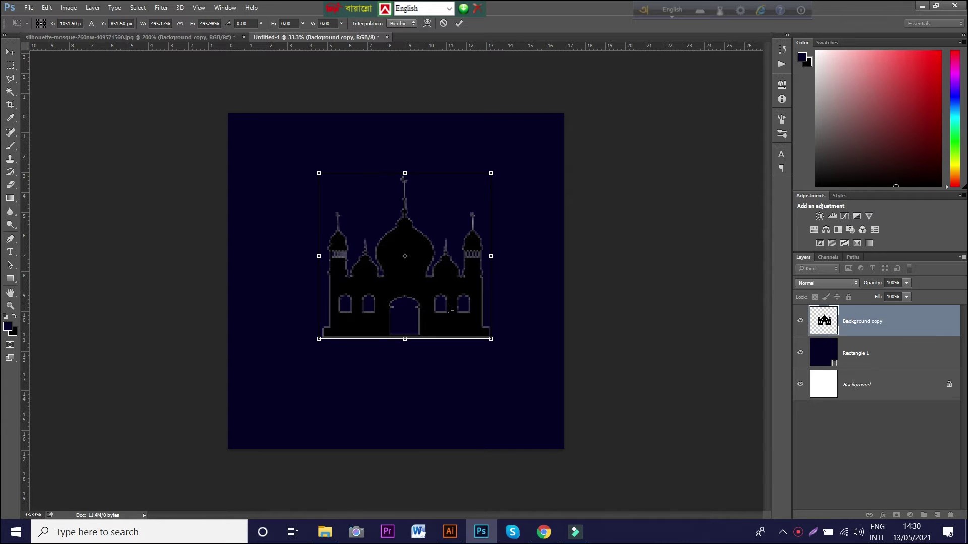
key(Left)
key(Left)
key(Left)
key(Left)
key(Left)
key(Left)
key(Left)
key(Left)
key(Left)
key(Left)
key(Left)
key(Left)
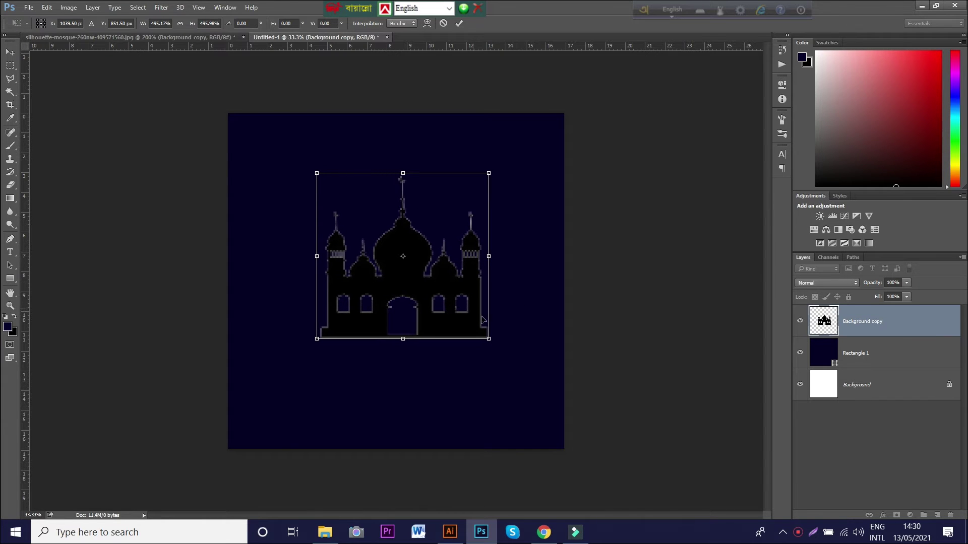
drag(489, 339, 487, 336)
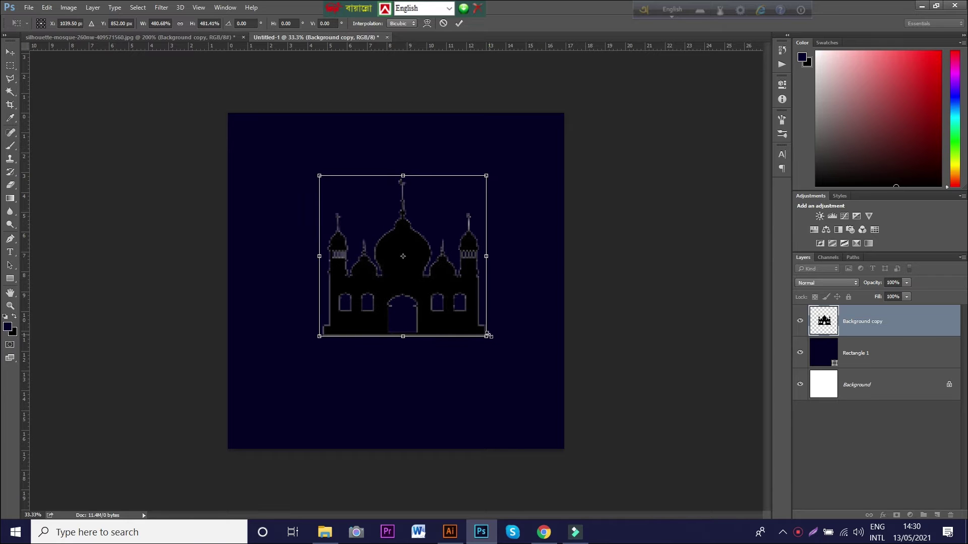
key(Left)
key(Left)
key(Left)
key(Return)
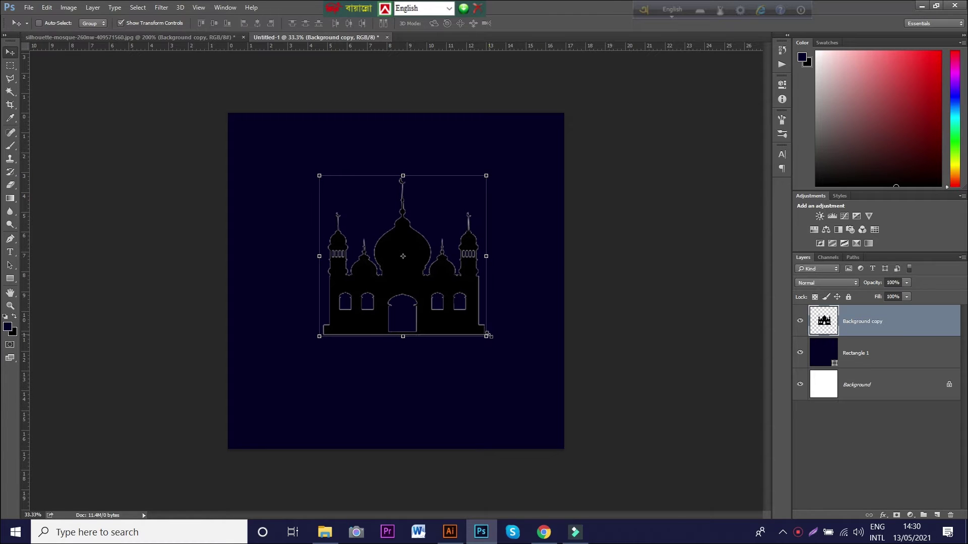
Add a Gradient Overlay to the mosque layer using the Orange, Yellow, Orange preset.
right_click(861, 324)
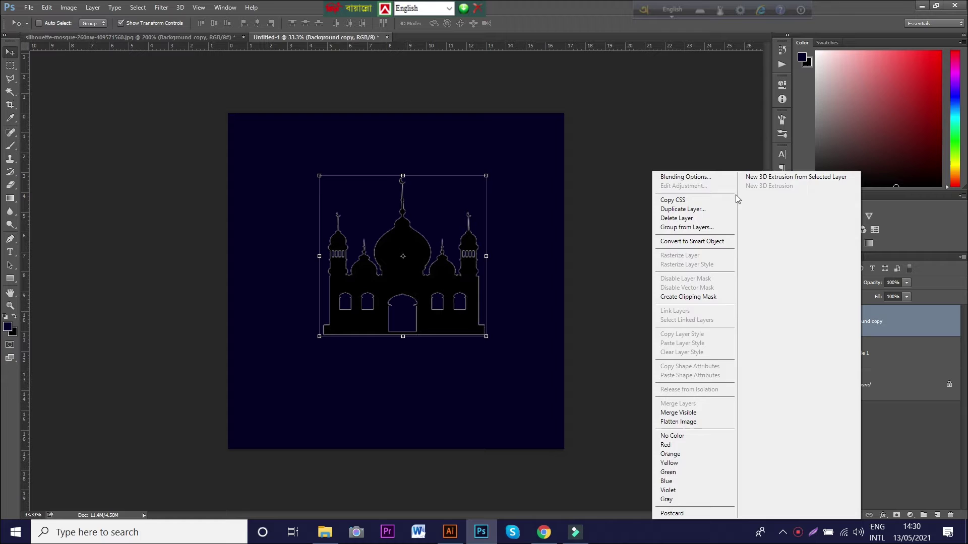
click(696, 176)
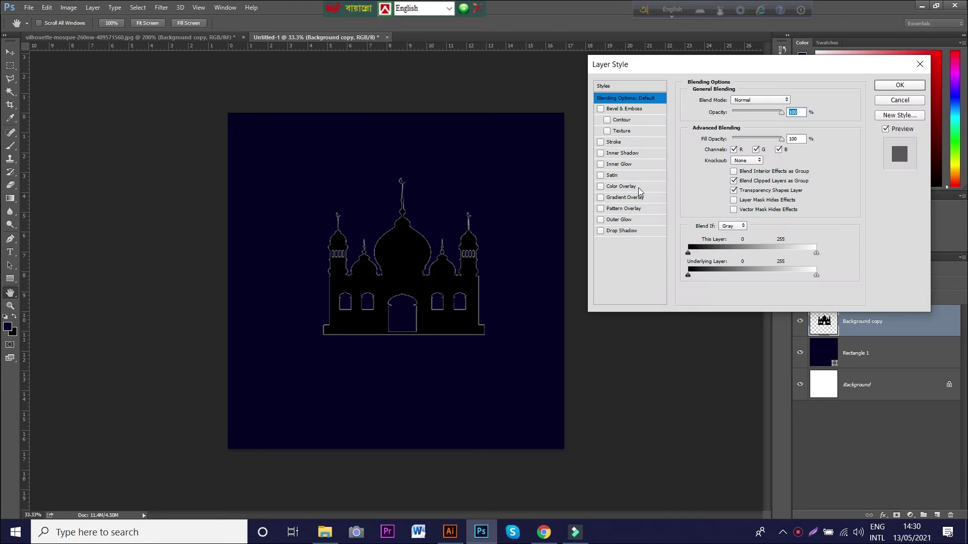
click(638, 187)
click(600, 187)
click(601, 197)
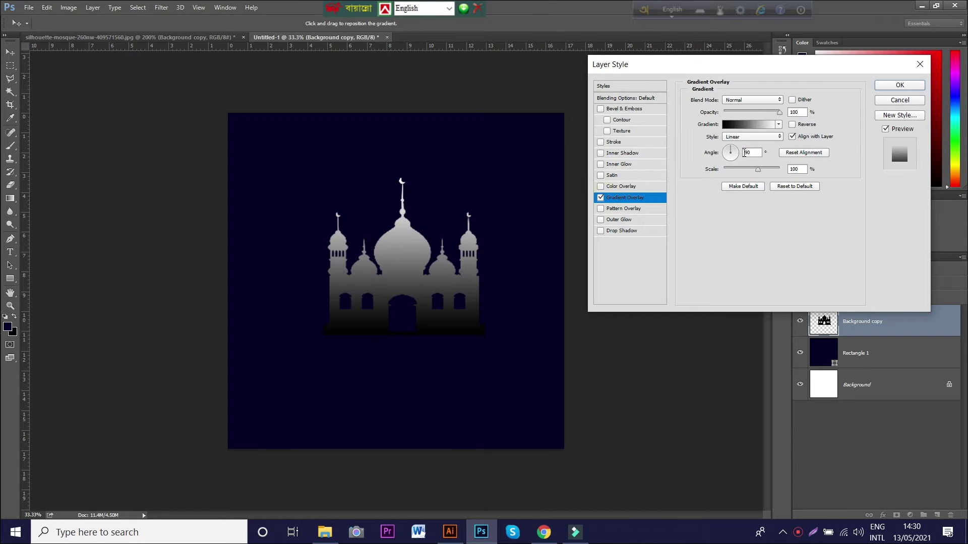
click(767, 124)
click(589, 132)
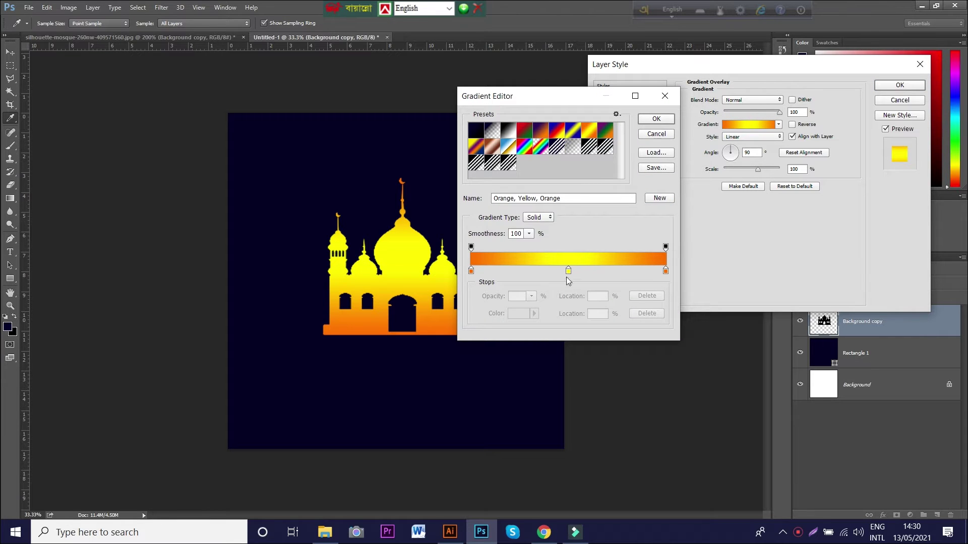
Set the gradient's yellow stop to 40% and its end orange stop to 86%, and apply the layer style.
drag(569, 271, 549, 271)
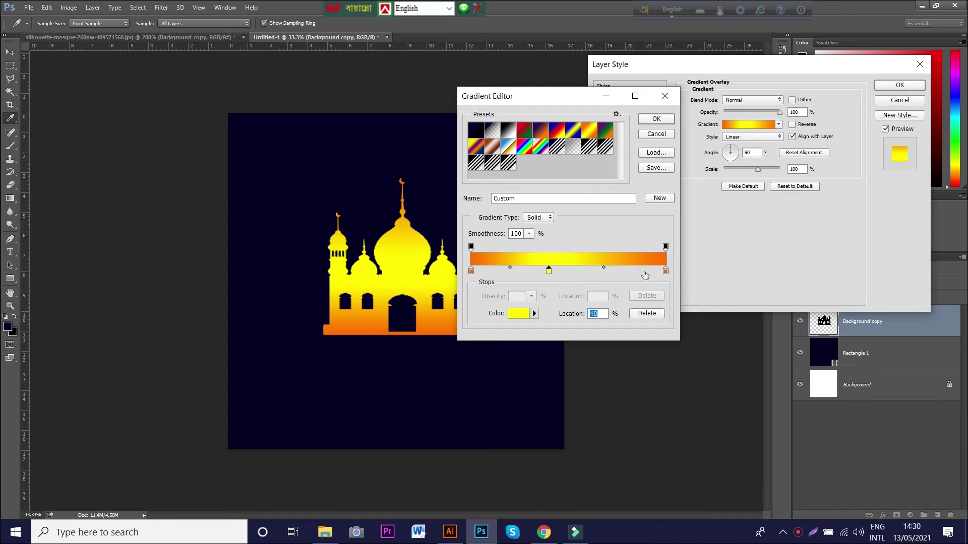
drag(666, 276, 640, 277)
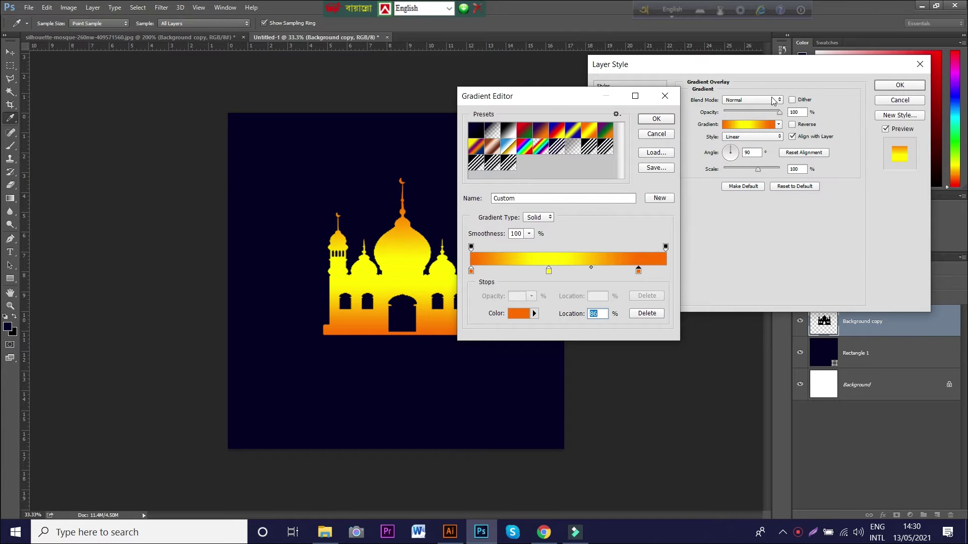
click(655, 119)
click(899, 85)
key(v)
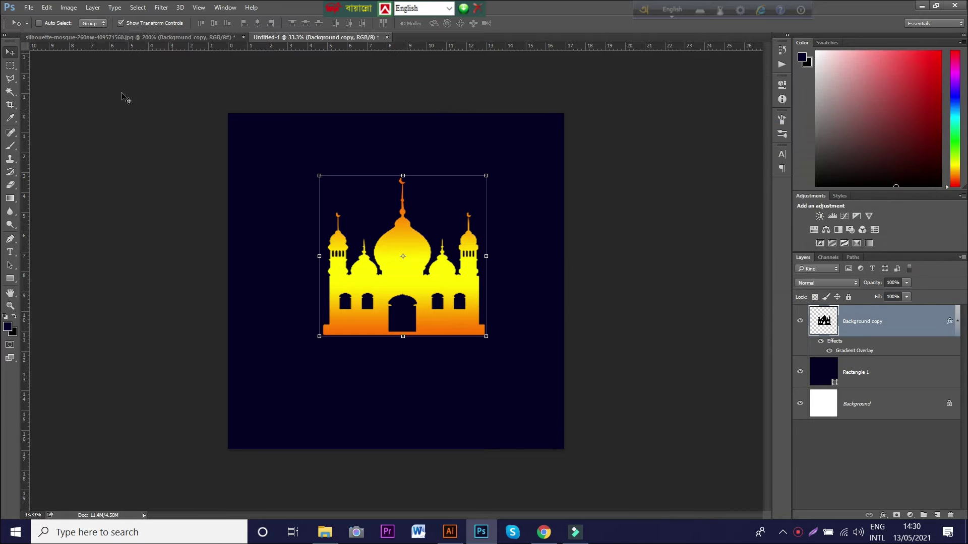
On a new layer, brush over the mosque's lower part with colour 050124 so its base fades into the background.
click(11, 146)
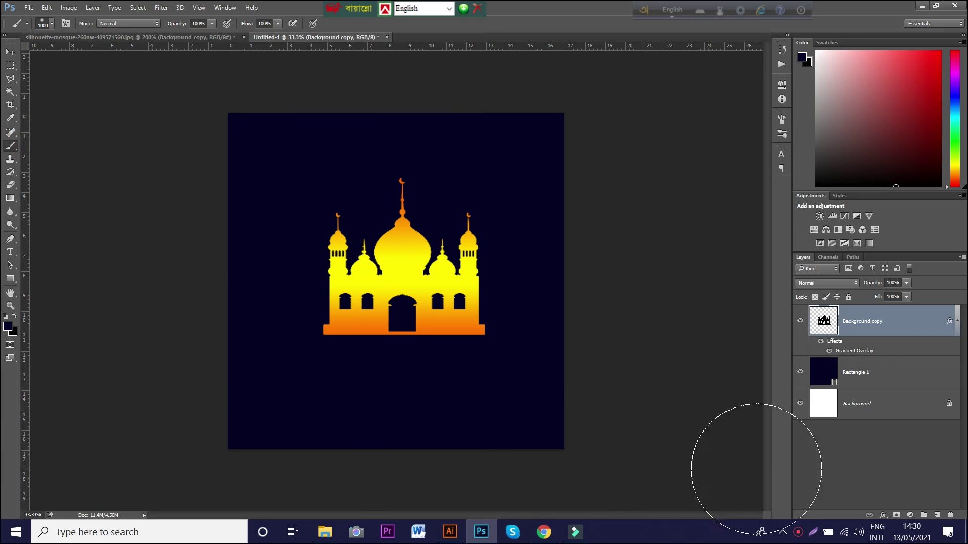
click(937, 515)
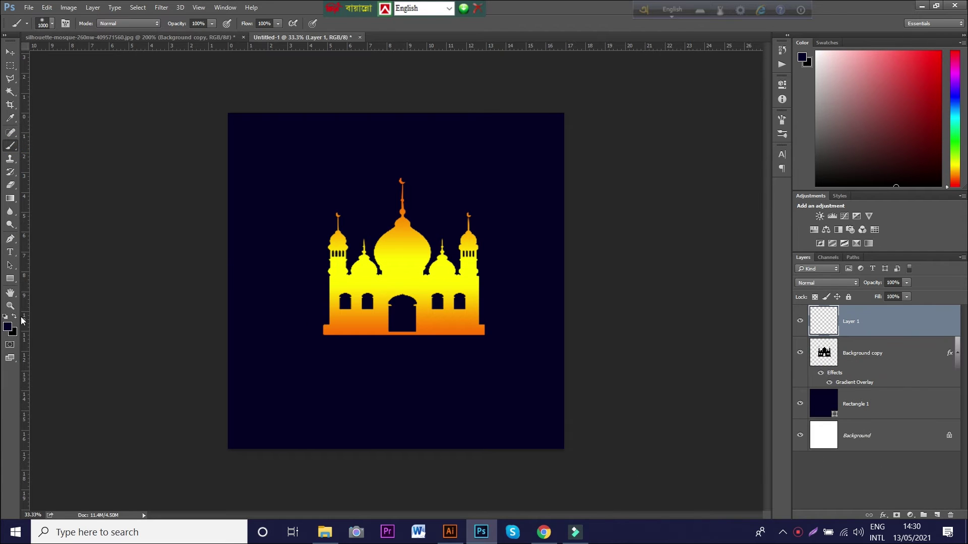
click(8, 326)
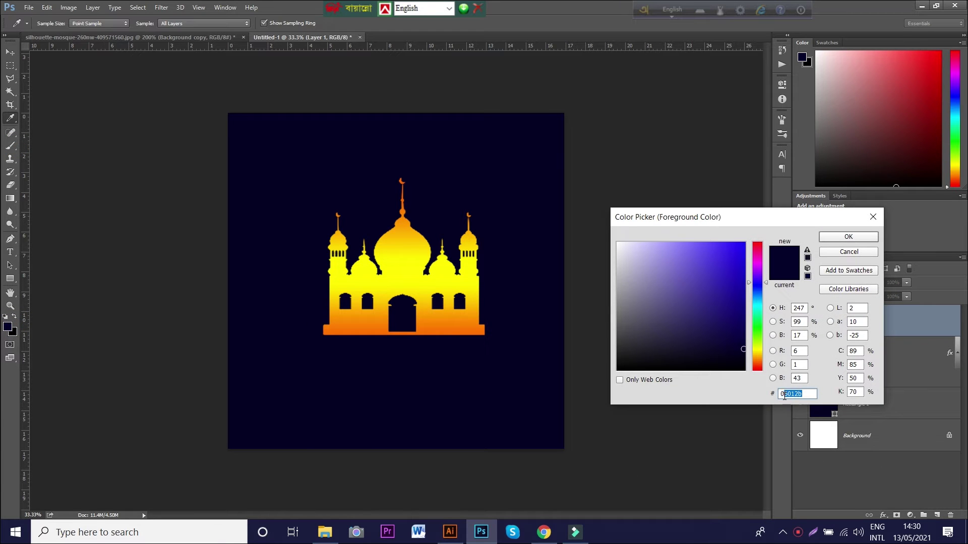
text(050124)
click(848, 237)
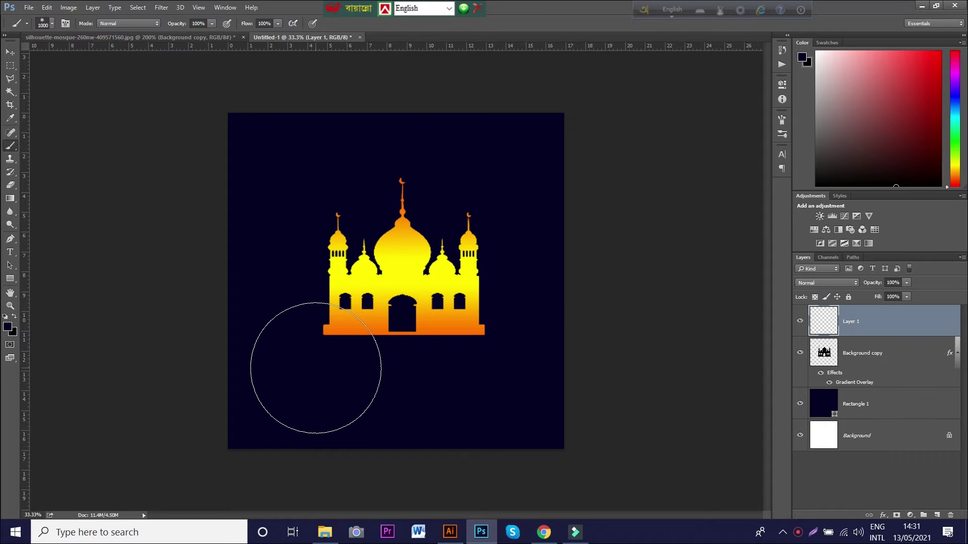
click(310, 365)
mouse_move(289, 351)
mouse_down()
mouse_move(368, 381)
mouse_move(432, 382)
mouse_move(493, 368)
mouse_move(512, 350)
mouse_move(399, 389)
mouse_move(383, 387)
mouse_move(460, 378)
mouse_move(512, 357)
mouse_move(525, 339)
mouse_up()
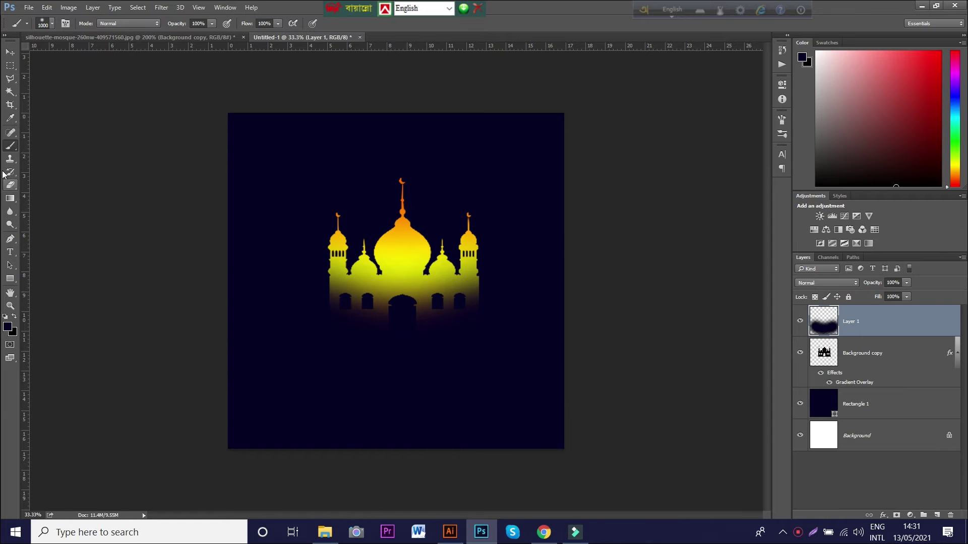
Switch to Illustrator and place the hanging lantern and crescent artwork from 24842 [Converted].eps in the Photoshop canvas's upper-left corner.
click(14, 52)
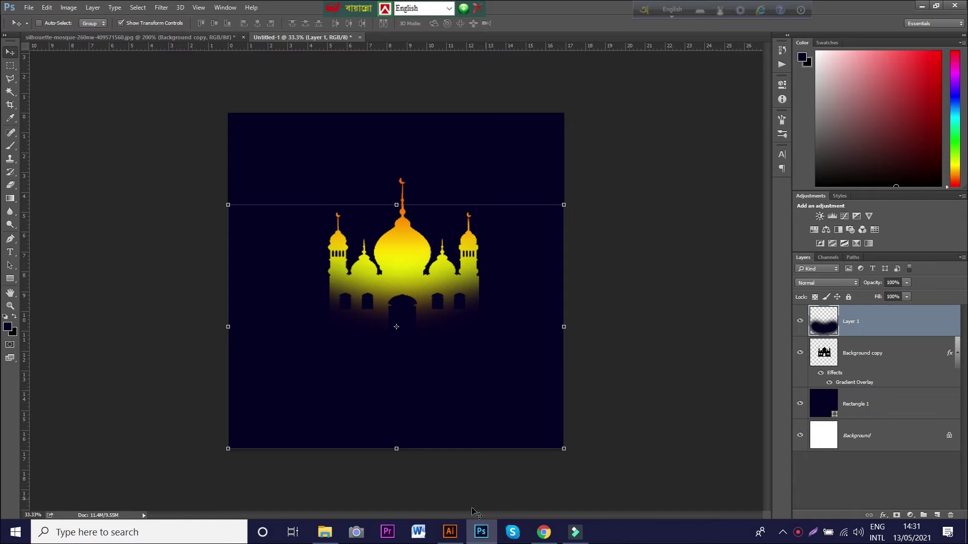
click(450, 533)
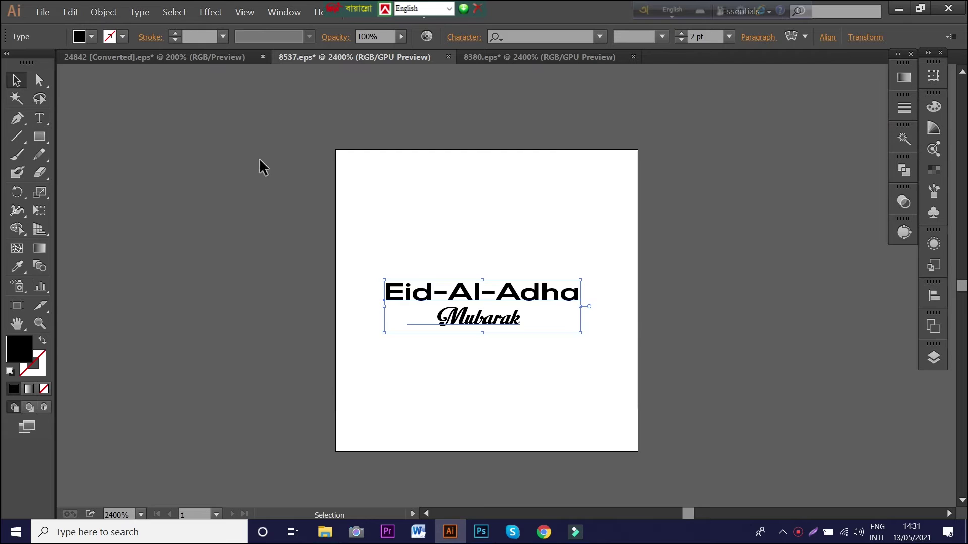
click(191, 57)
drag(680, 198, 263, 190)
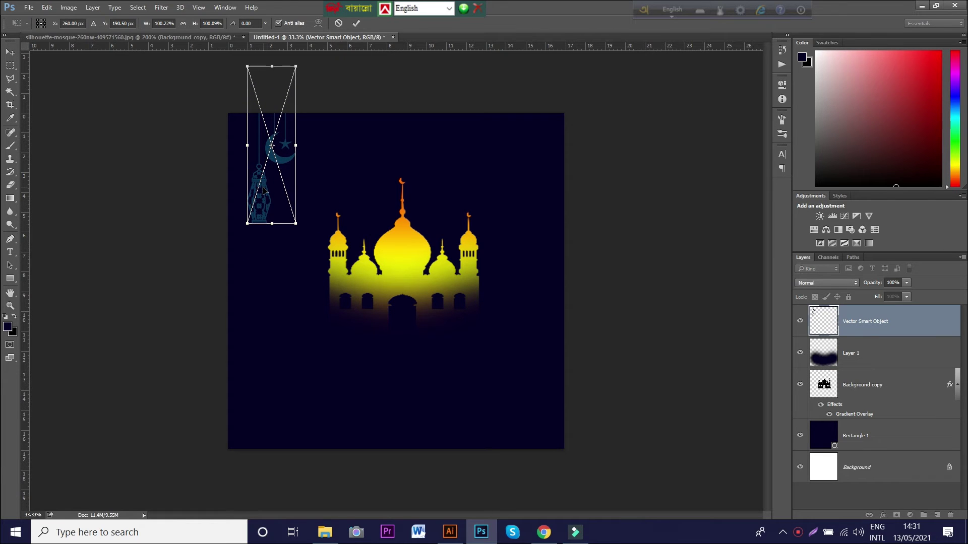
key(Return)
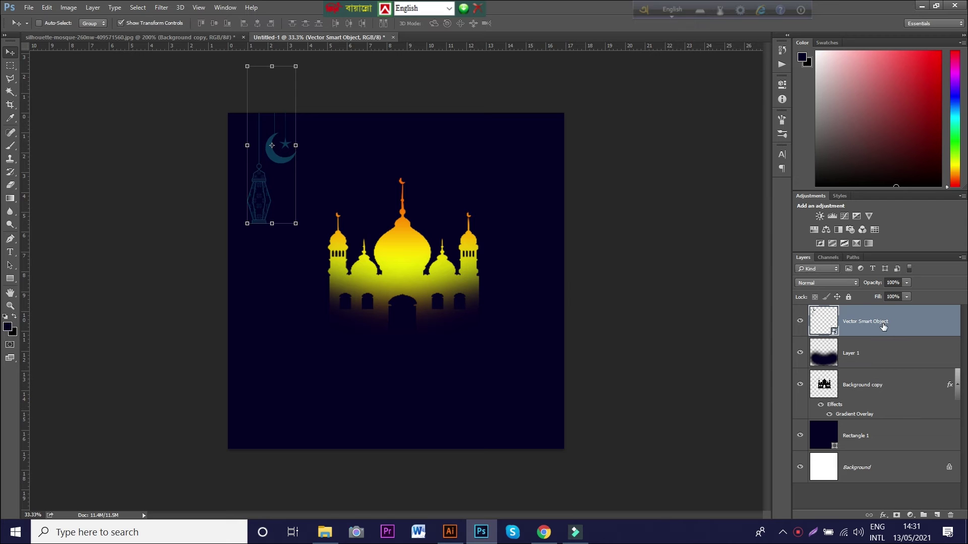
Apply a white (ffffff) Color Overlay to the lantern and crescent layer.
right_click(883, 329)
click(717, 173)
click(621, 186)
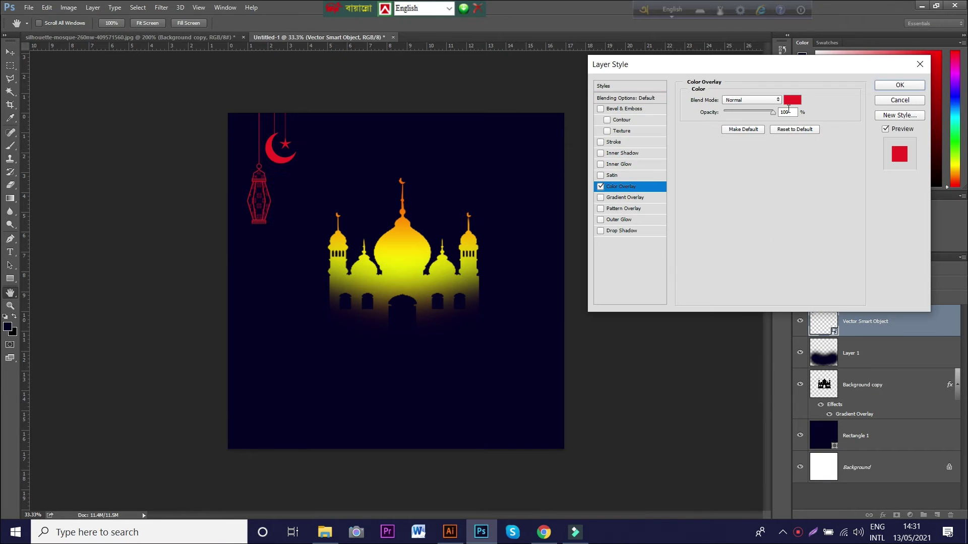
click(792, 100)
text(ffffff)
click(848, 236)
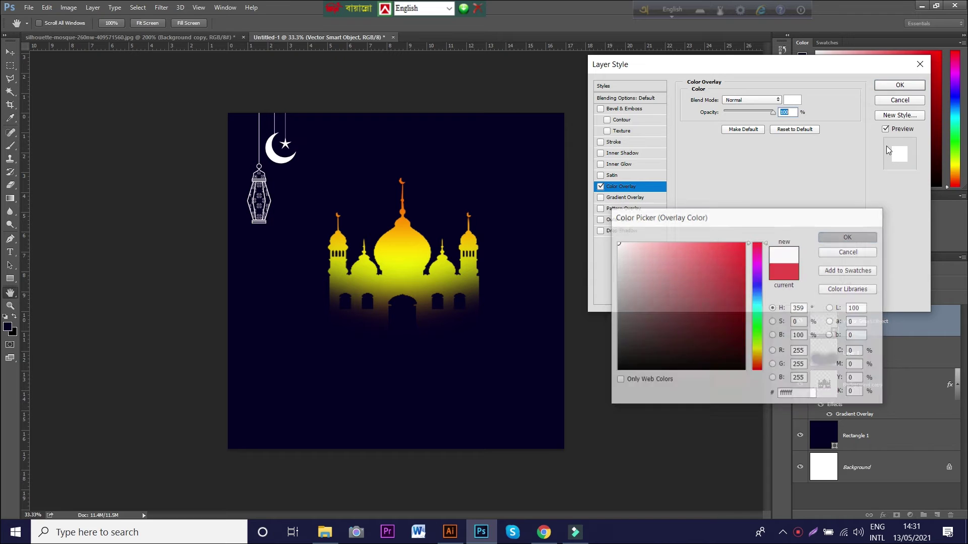
click(899, 85)
Shift the lantern ornament closer to the canvas's left edge and place a duplicate in the upper-right corner.
drag(267, 197, 525, 208)
right_click(525, 207)
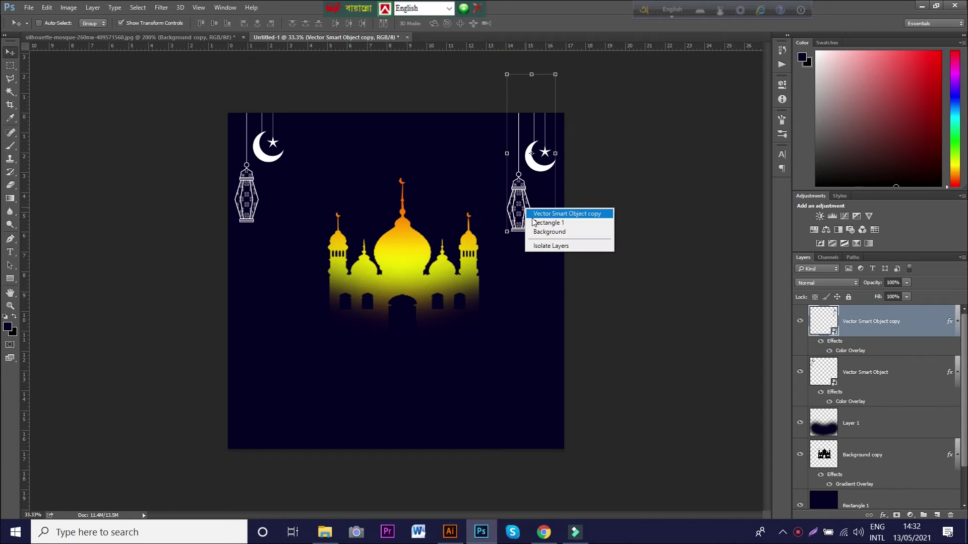
key(Escape)
Flip the duplicated lantern ornament horizontally, apply the transform, and nudge it slightly upward.
key(ctrl+t)
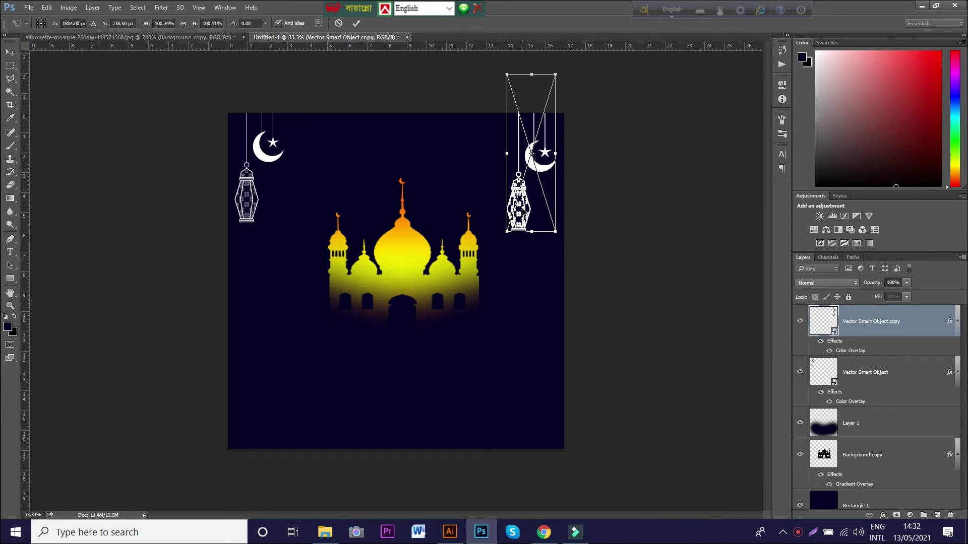
right_click(522, 209)
click(557, 331)
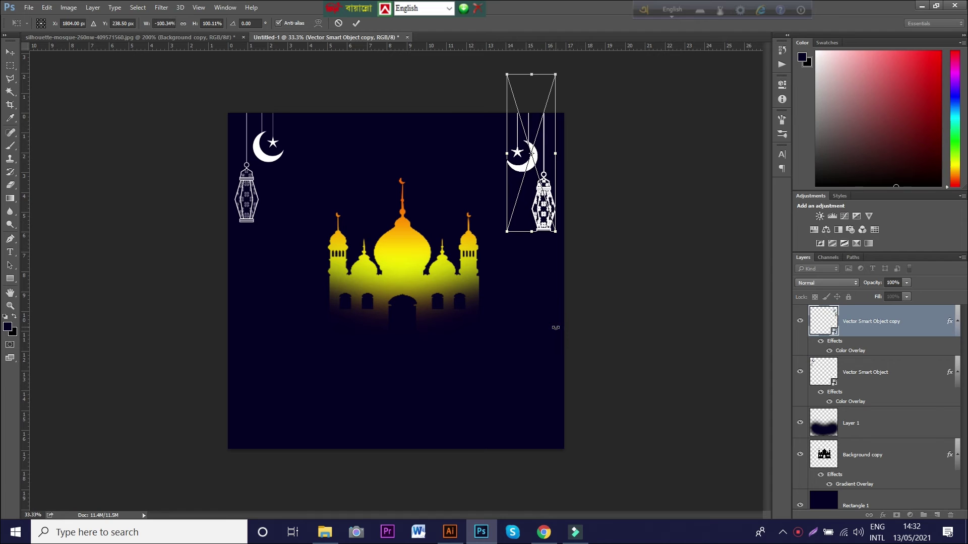
click(10, 52)
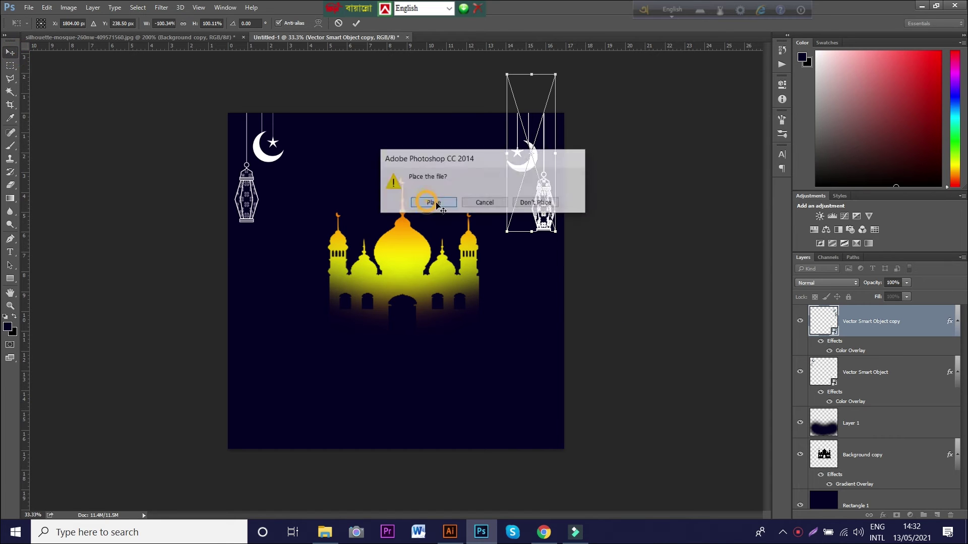
click(432, 205)
key(Up)
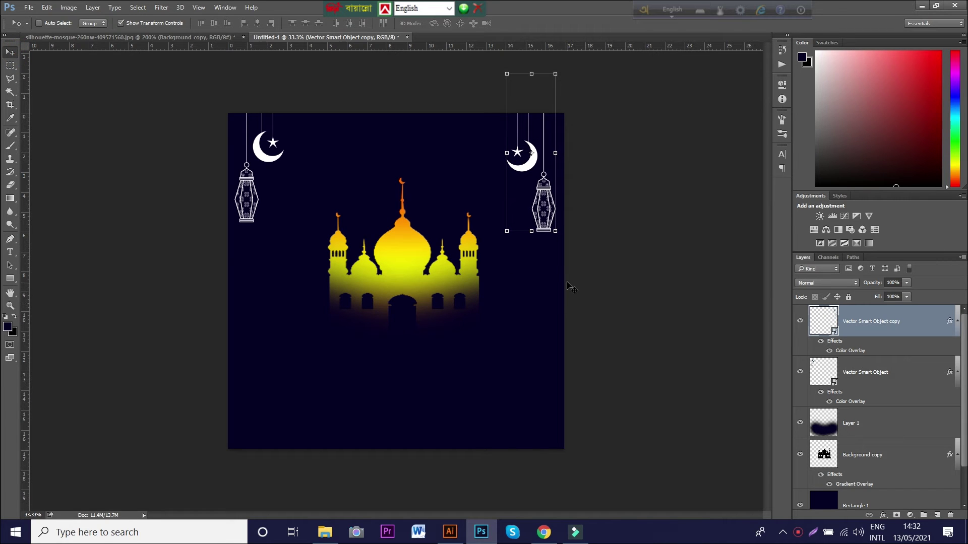
Nudge the upper-right lantern ornament upward and slightly to the right to match the opposite ornament.
key(Up)
key(Right)
key(Up)
key(Up)
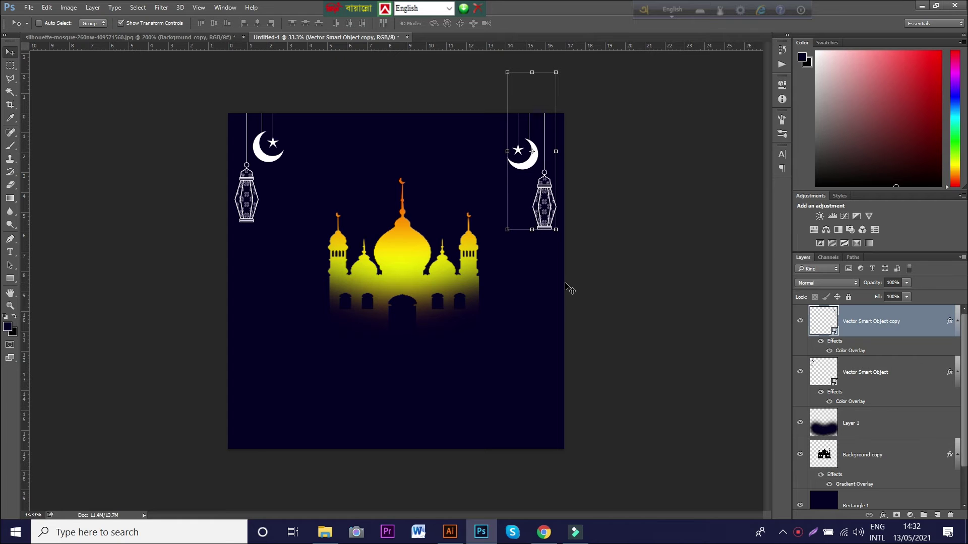
key(Up)
key(Up)
key(Up)
key(Up)
key(Up)
key(Up)
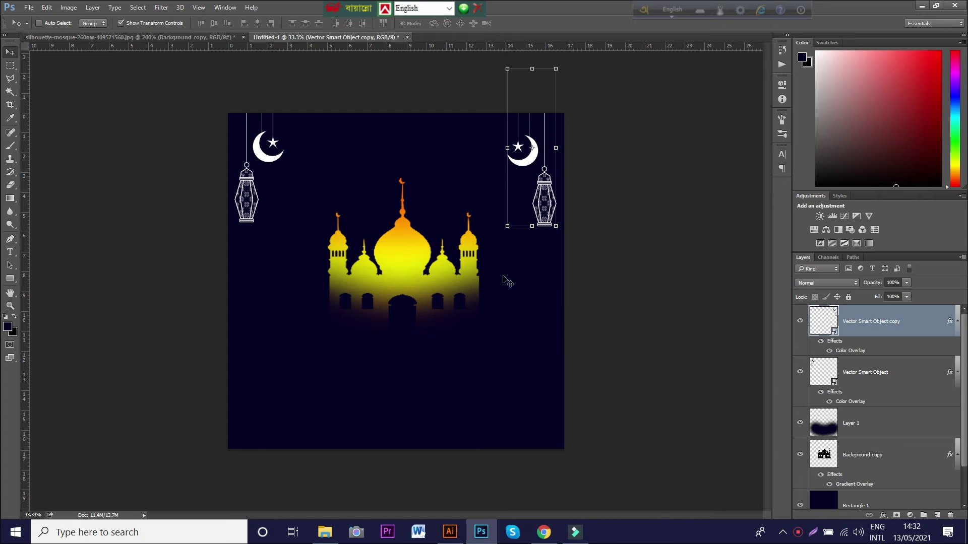
Switch to Illustrator and place the Eid-Al-Adha Mubarak lettering in the Photoshop canvas, centred beneath the mosque.
click(11, 51)
click(443, 540)
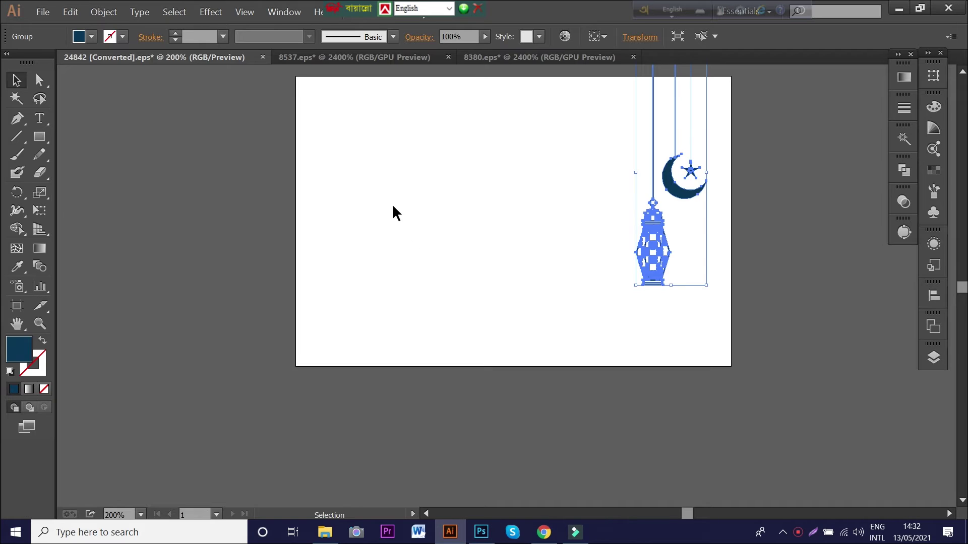
click(524, 57)
click(337, 59)
drag(471, 323, 474, 426)
drag(409, 369, 423, 365)
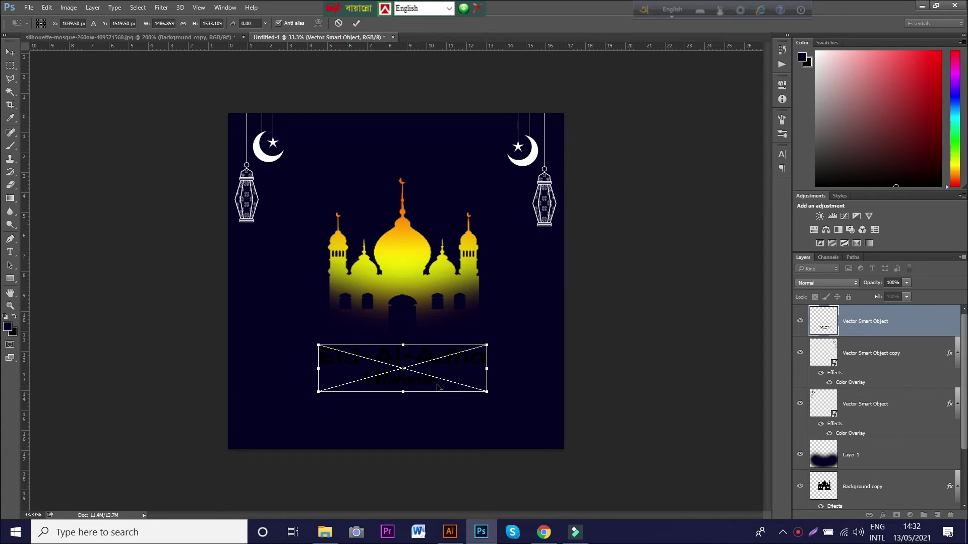
key(Return)
Apply a white (ffffff) Color Overlay to the Eid-Al-Adha Mubarak lettering layer.
right_click(888, 326)
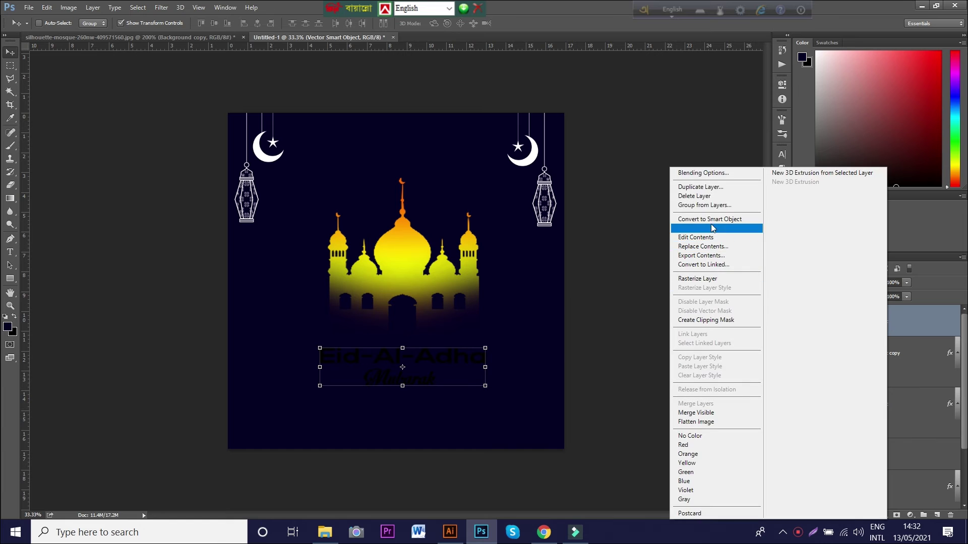
click(720, 202)
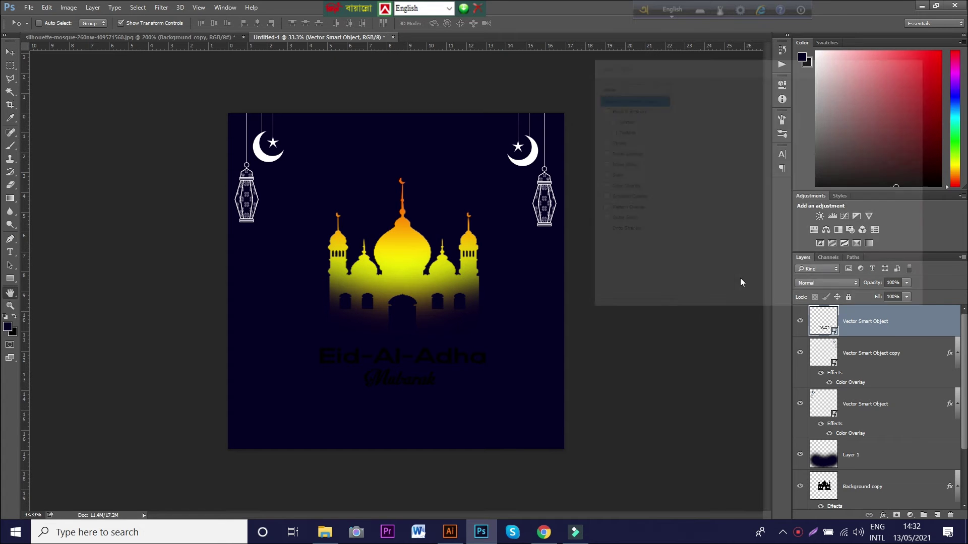
click(607, 186)
click(792, 100)
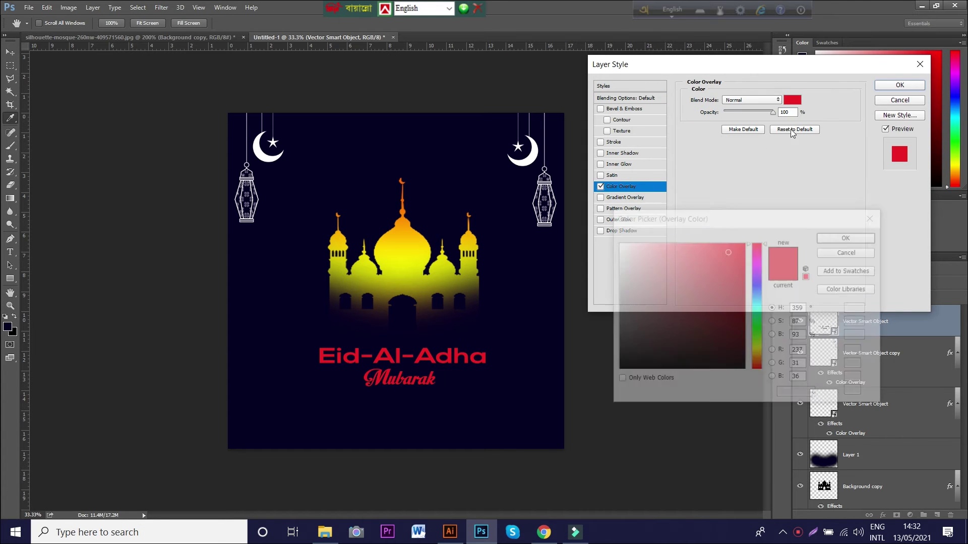
text(ffffff)
click(849, 237)
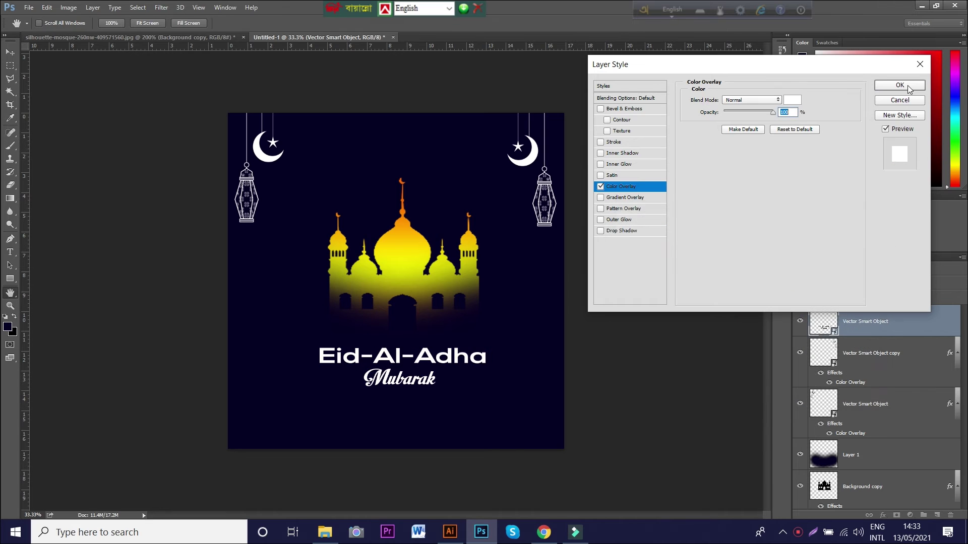
click(900, 85)
key(v)
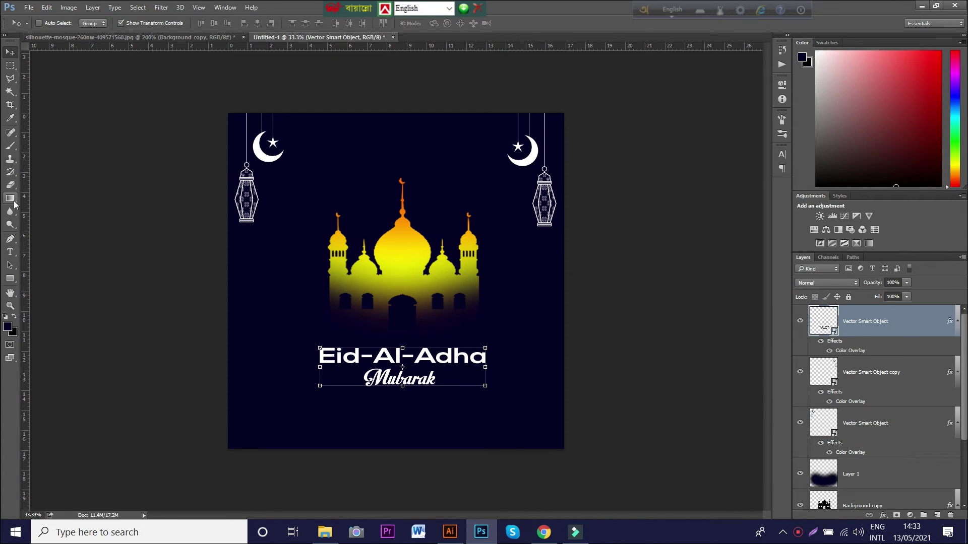
Draw a rectangle of about 1141 x 232 px around the Mubarak lettering and set it to no fill.
click(11, 279)
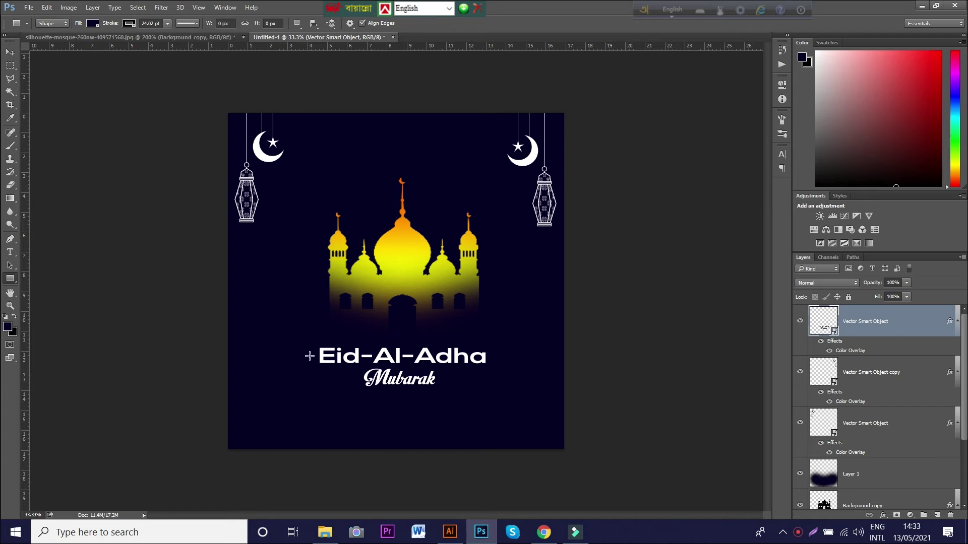
drag(309, 356, 499, 396)
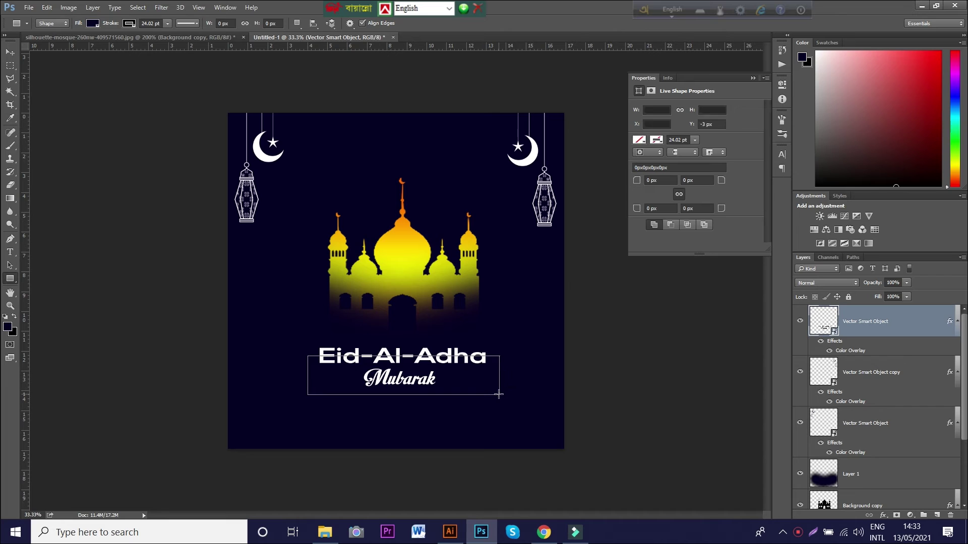
click(639, 140)
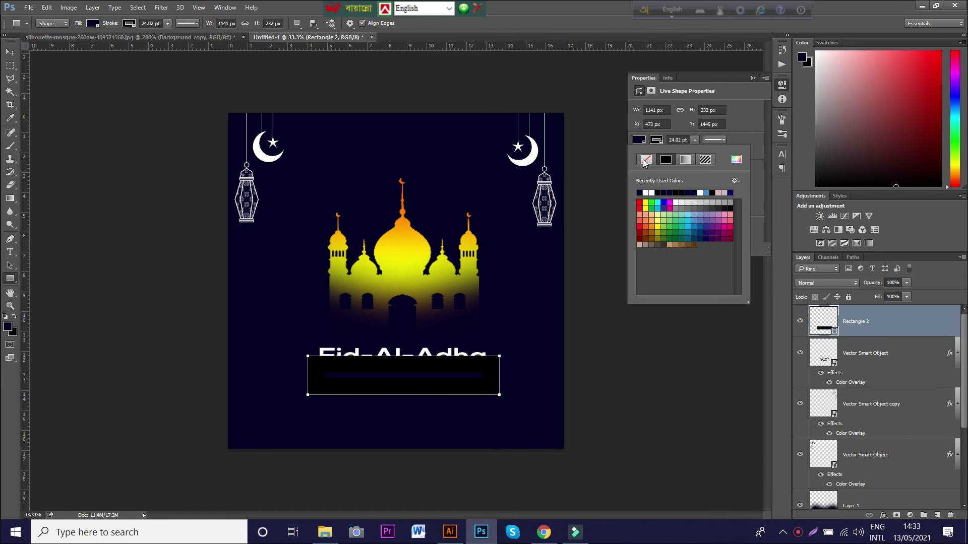
click(637, 153)
click(751, 77)
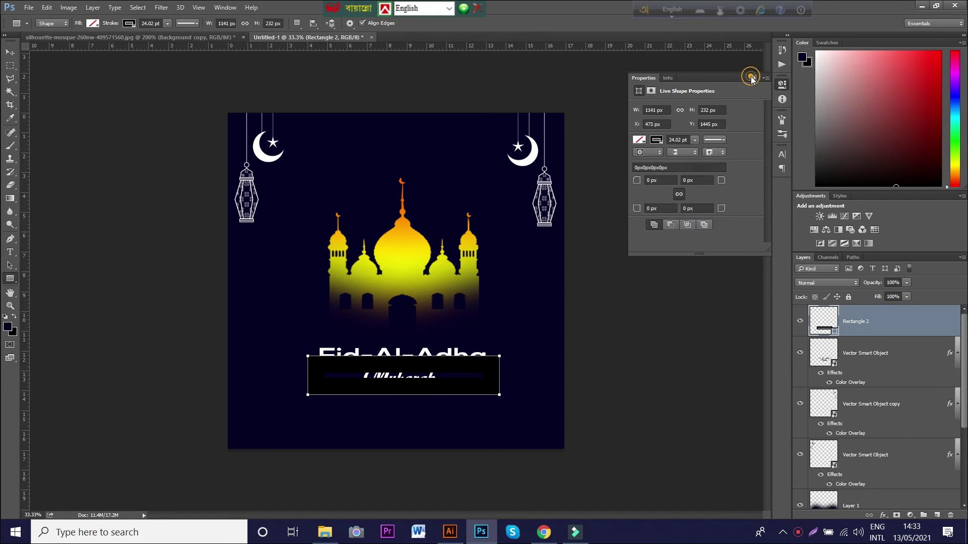
Give the new rectangle a 6 pt white stroke and nudge it slightly to the left.
click(156, 23)
text(6)
key(Return)
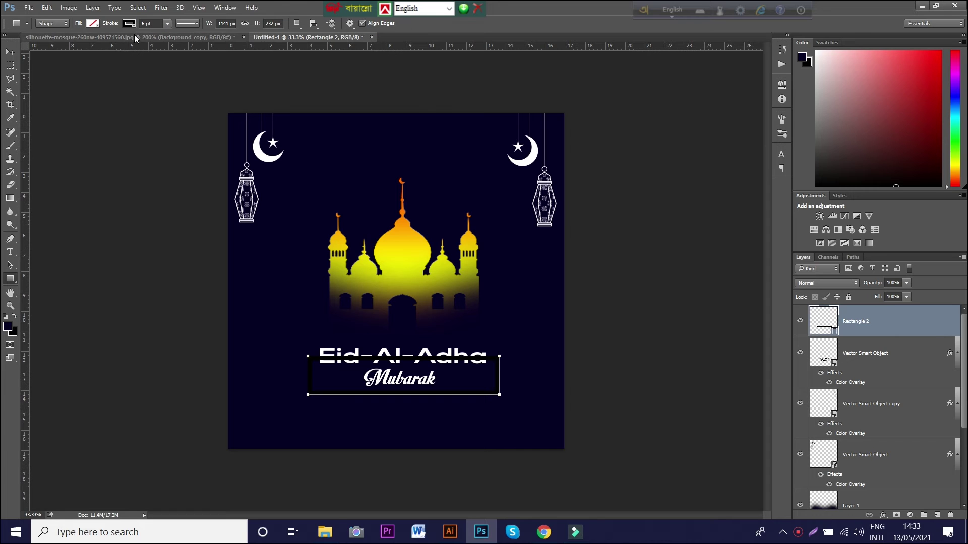
click(129, 23)
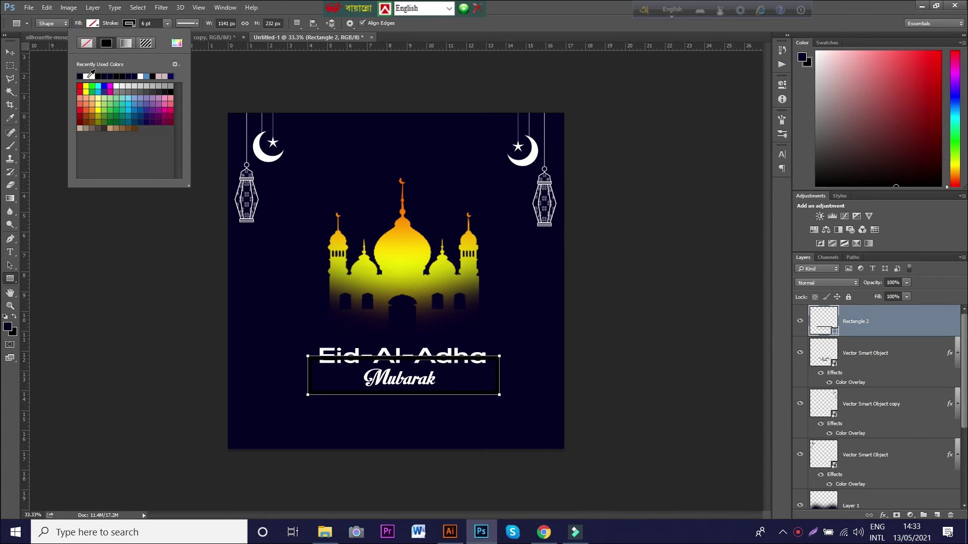
click(89, 76)
click(10, 53)
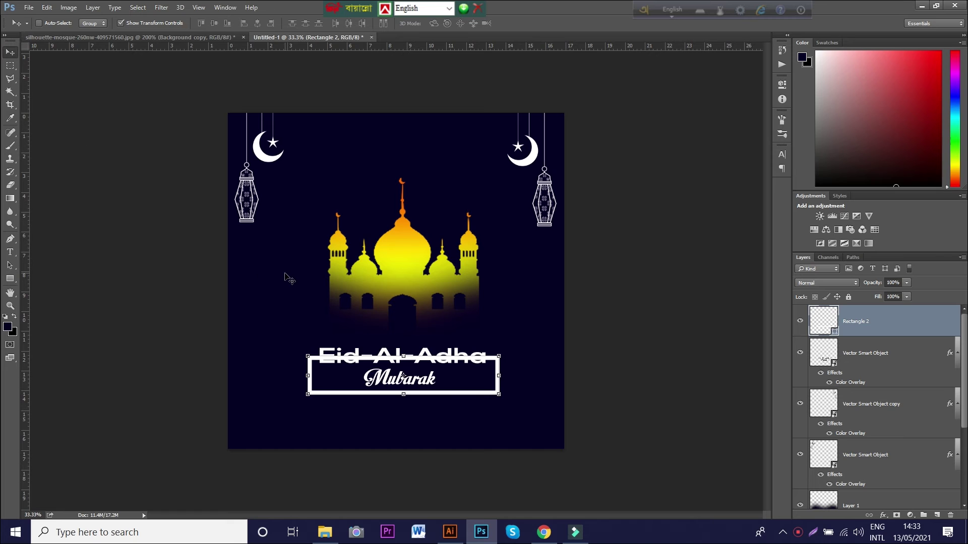
key(Left)
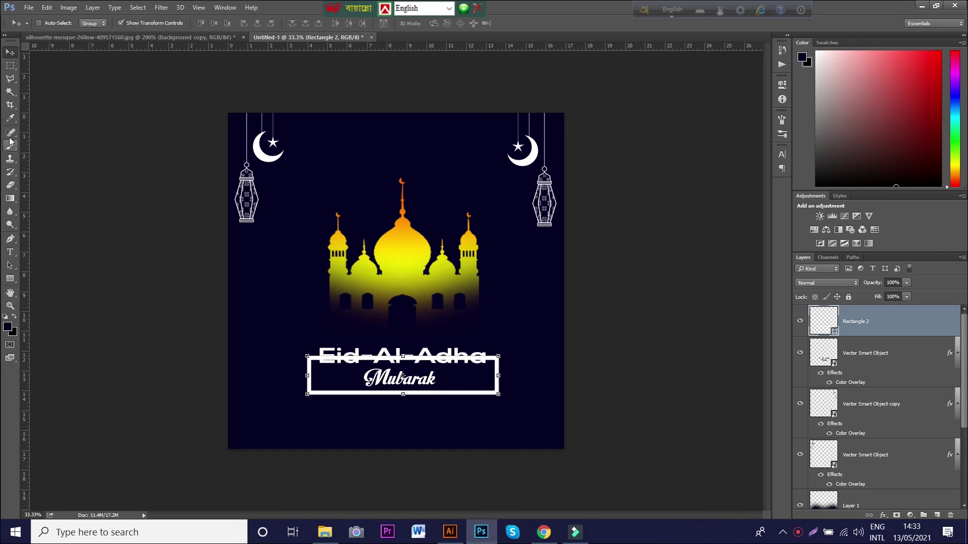
Select the area around the Eid-Al-Adha line and mask out the part of the rectangle frame that crosses it.
click(10, 65)
drag(315, 348, 491, 370)
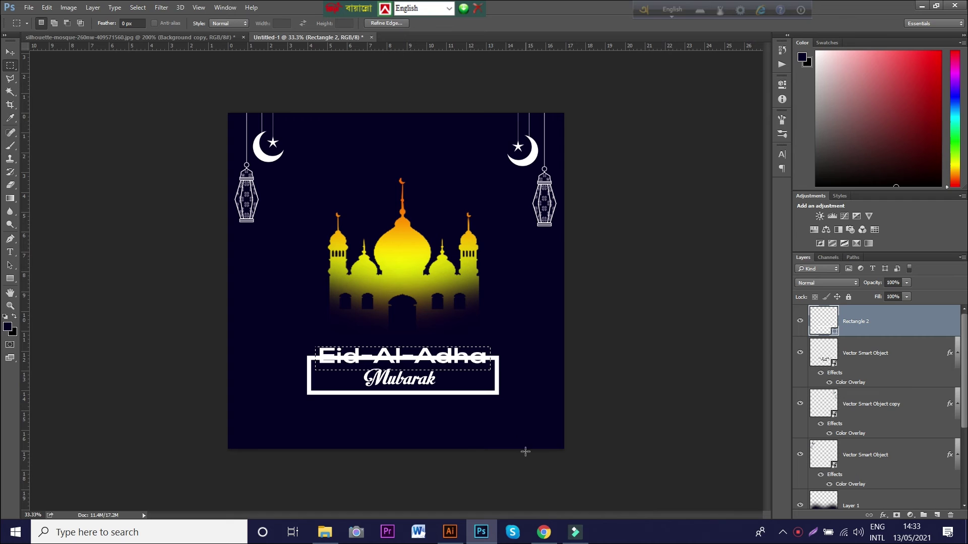
click(897, 515)
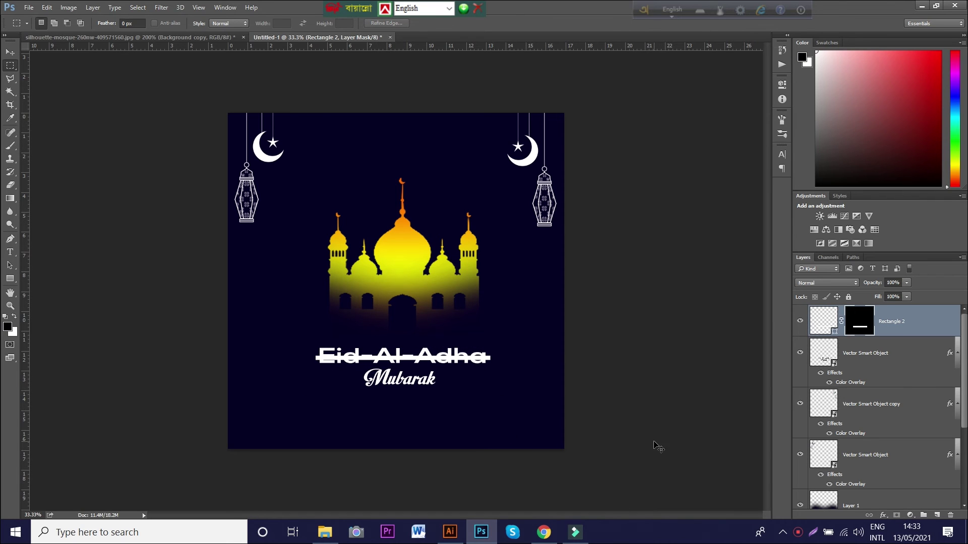
key(ctrl+i)
click(10, 52)
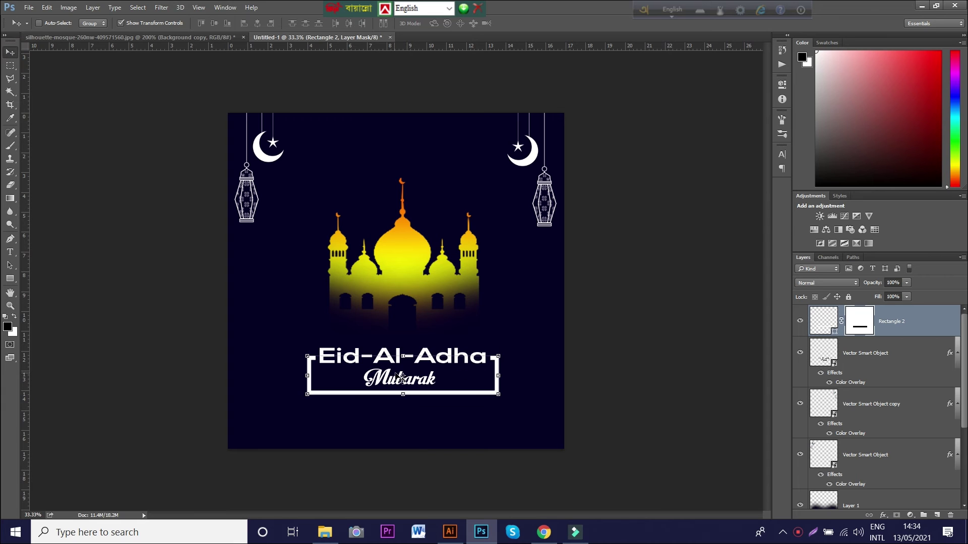
Add a Stroke effect in a pale blue-green colour to the navy background layer Rectangle 1.
scroll(888, 436, down, 5)
click(867, 469)
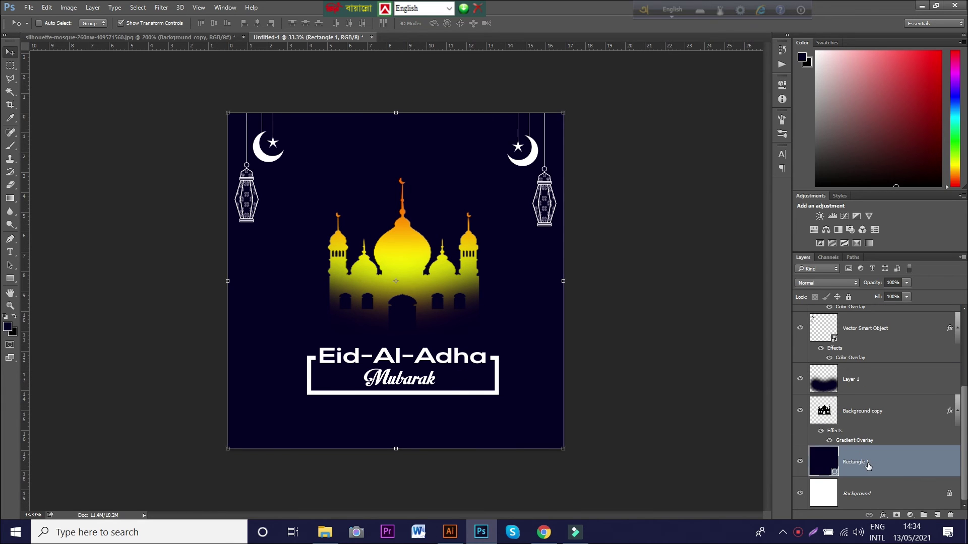
right_click(865, 467)
click(800, 121)
click(606, 188)
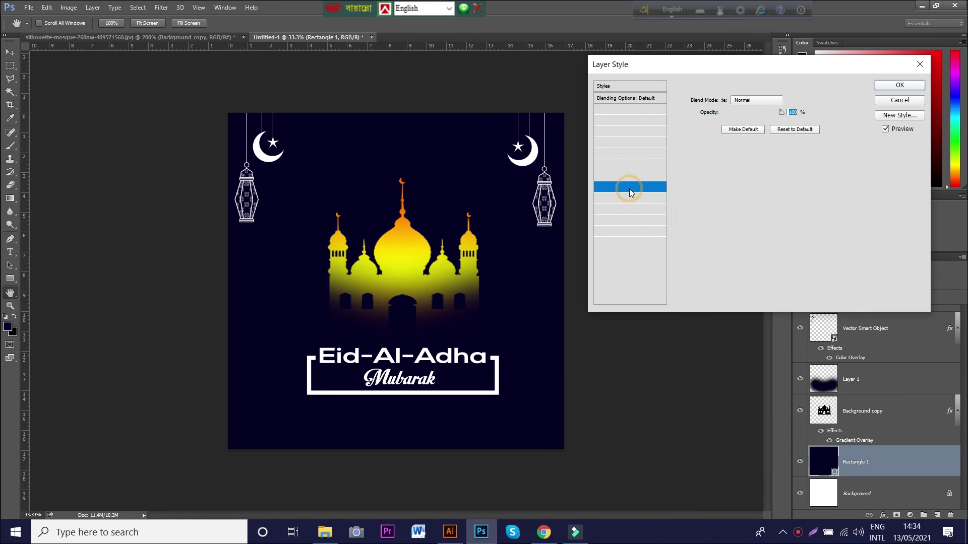
click(601, 187)
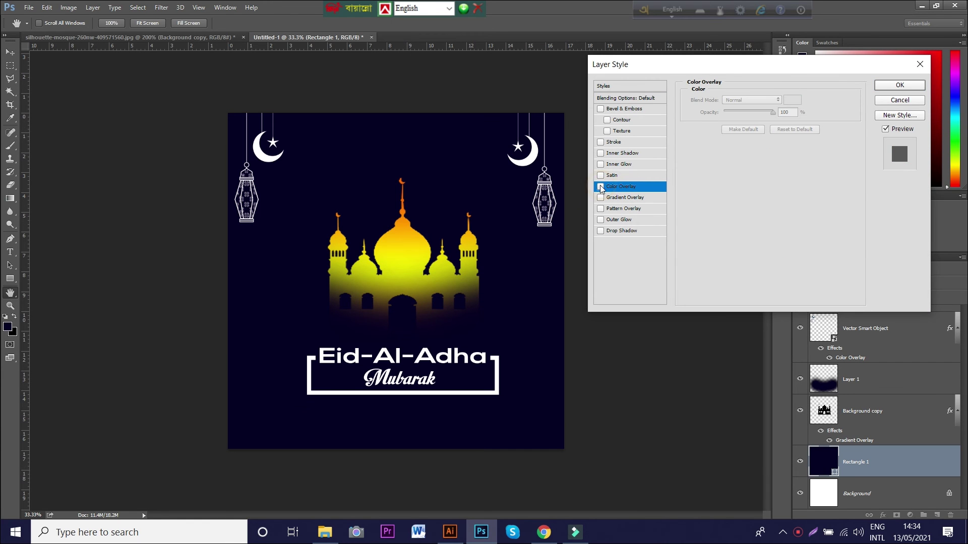
click(613, 143)
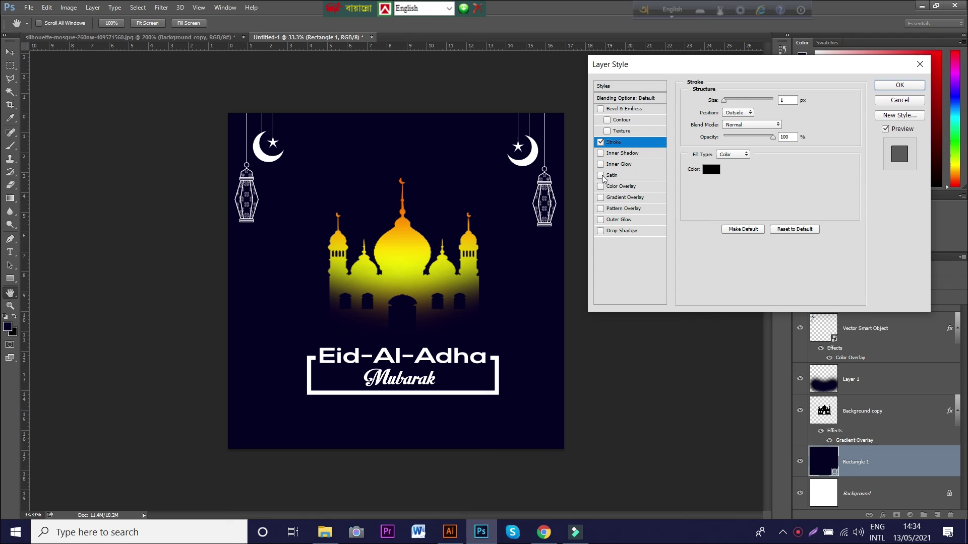
click(711, 171)
click(648, 262)
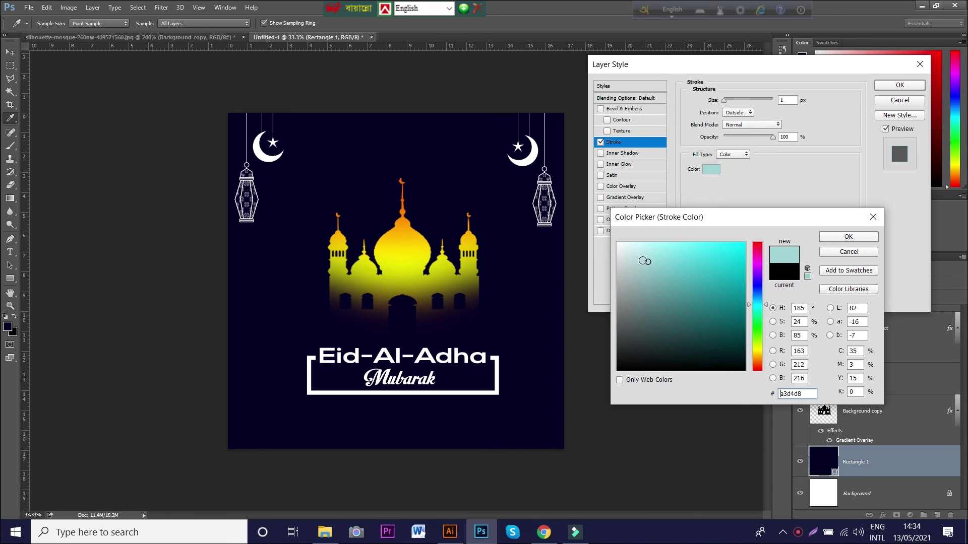
click(642, 260)
click(842, 237)
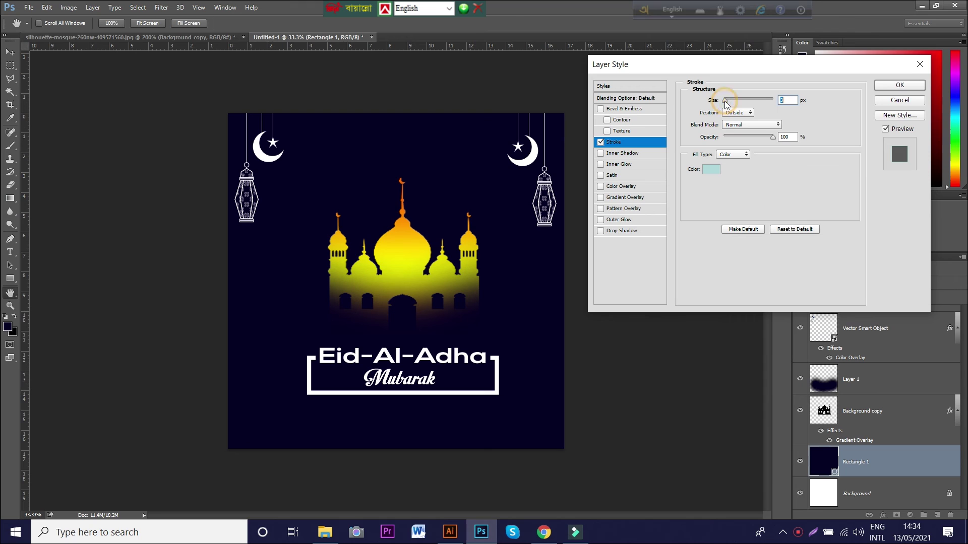
Set the background's stroke position to Inside and its size to 15 px, and apply the layer style.
drag(725, 100, 728, 105)
click(737, 112)
click(740, 131)
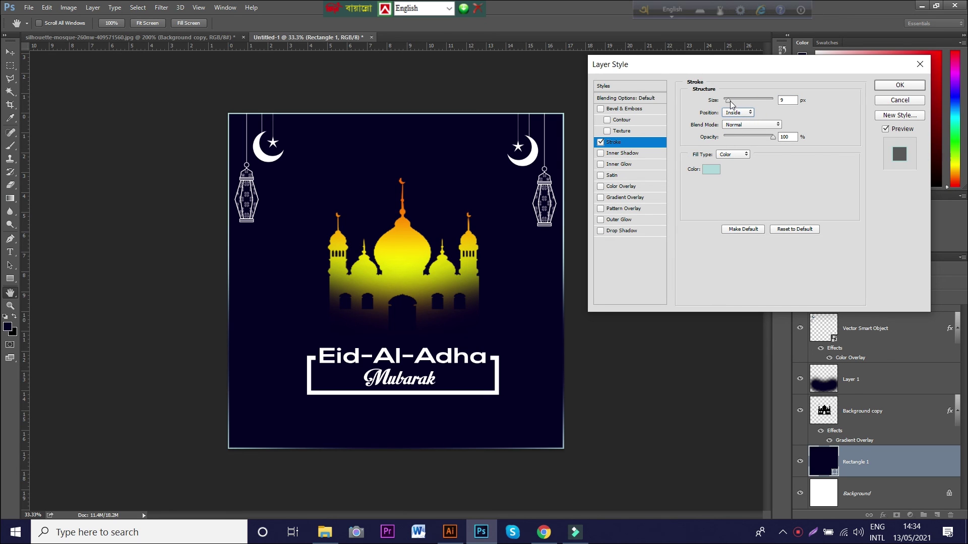
mouse_move(728, 100)
mouse_down()
mouse_move(740, 102)
mouse_move(729, 102)
mouse_up()
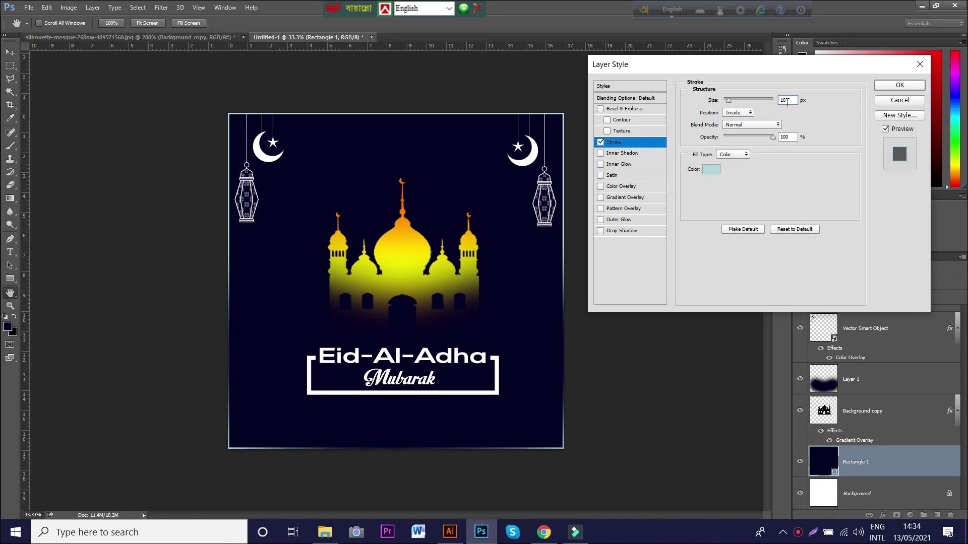
key(Up)
key(Up)
key(Up)
key(Up)
key(Up)
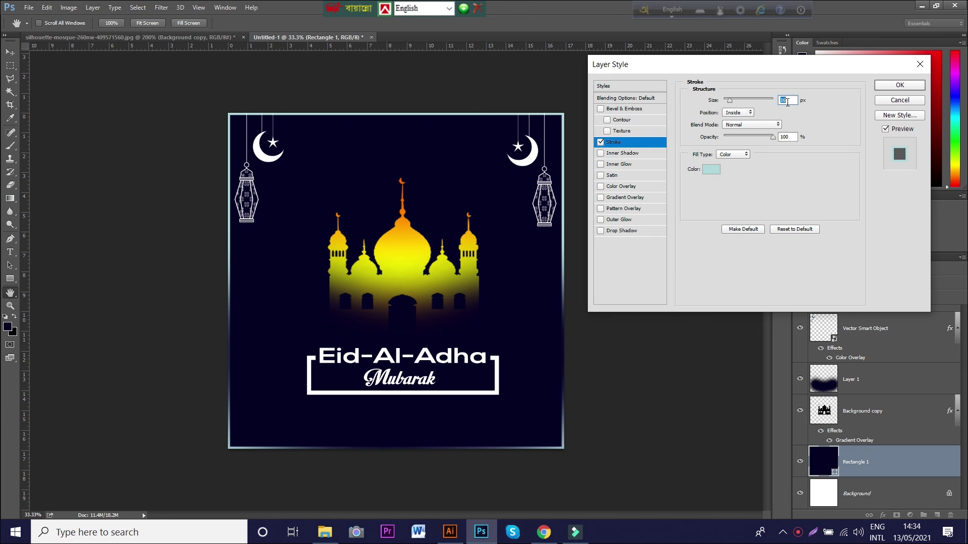
click(907, 86)
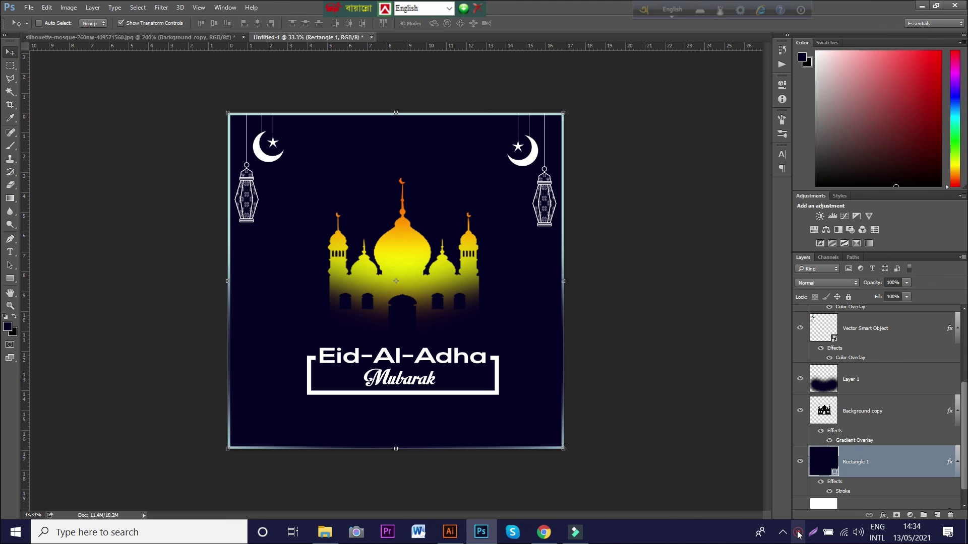
key(ctrl+0)
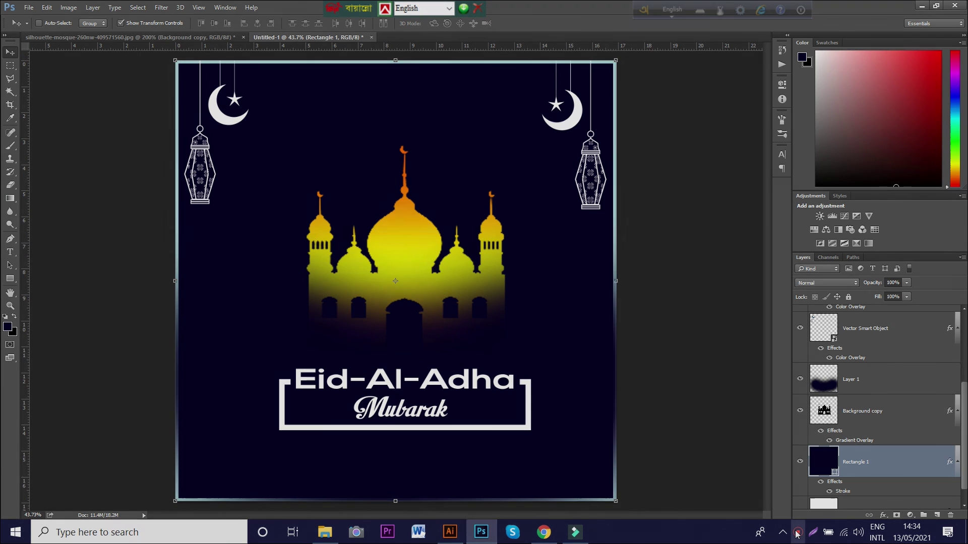